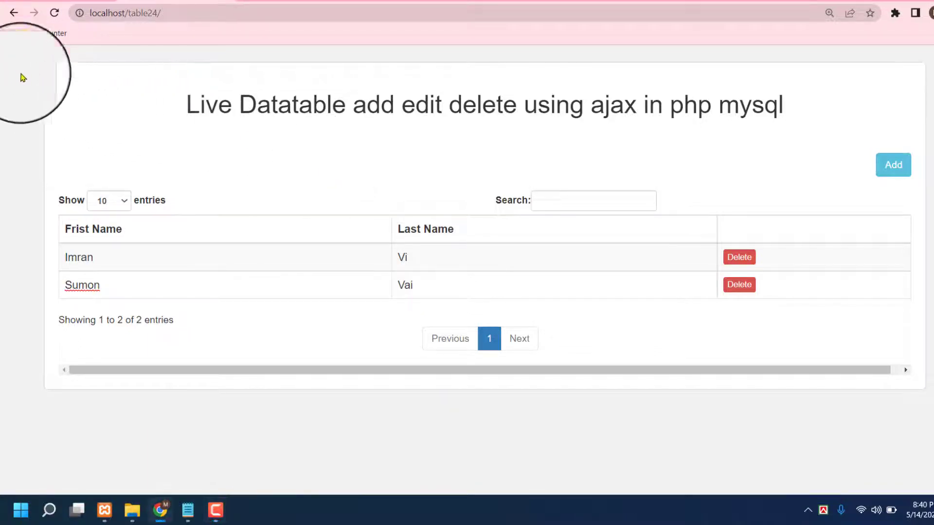
Add a new table row with a first and last name and insert it.
{"action": "key", "text": "ctrl+a"}
{"action": "left_click", "coordinate": [21, 185]}
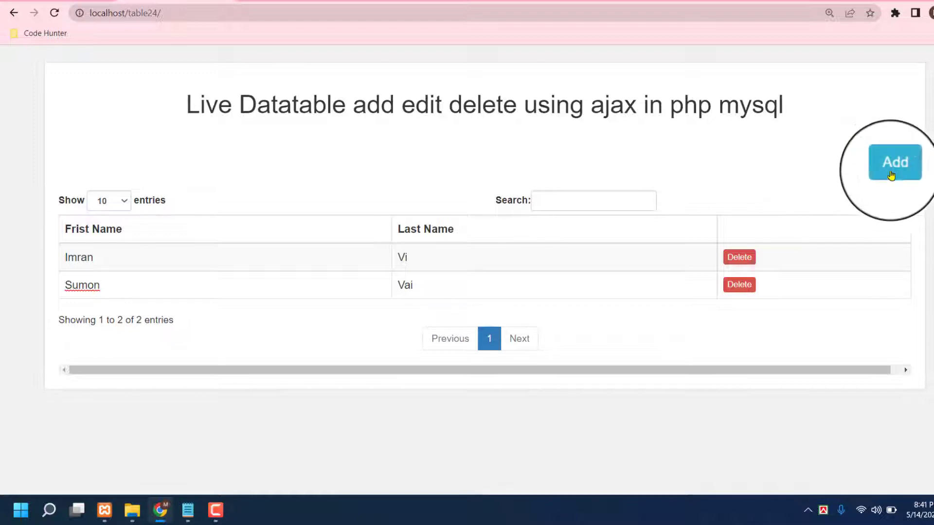
{"action": "left_click", "coordinate": [893, 167]}
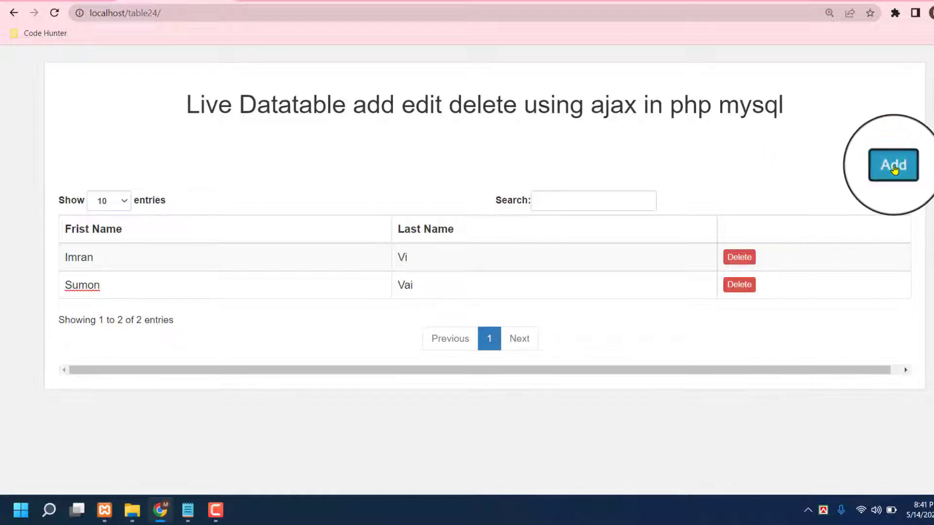
{"action": "left_click", "coordinate": [135, 253]}
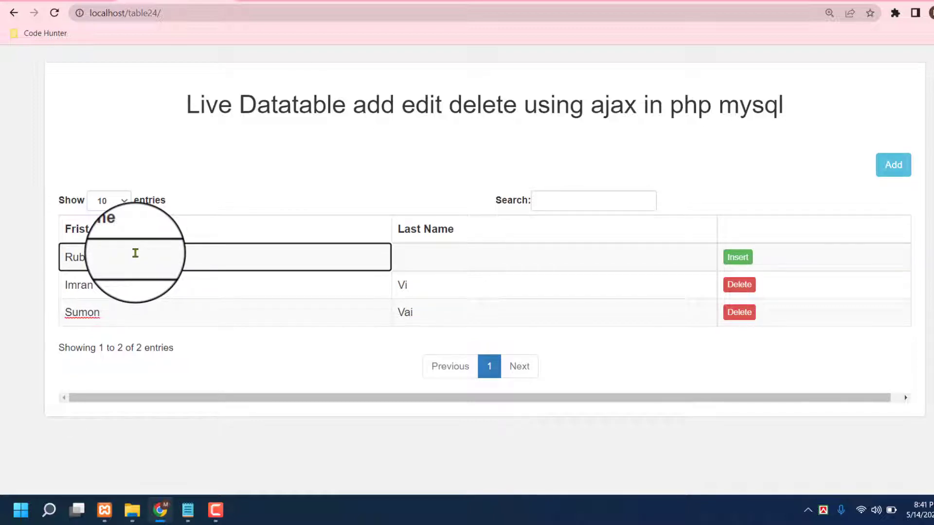
{"action": "key", "text": "Tab"}
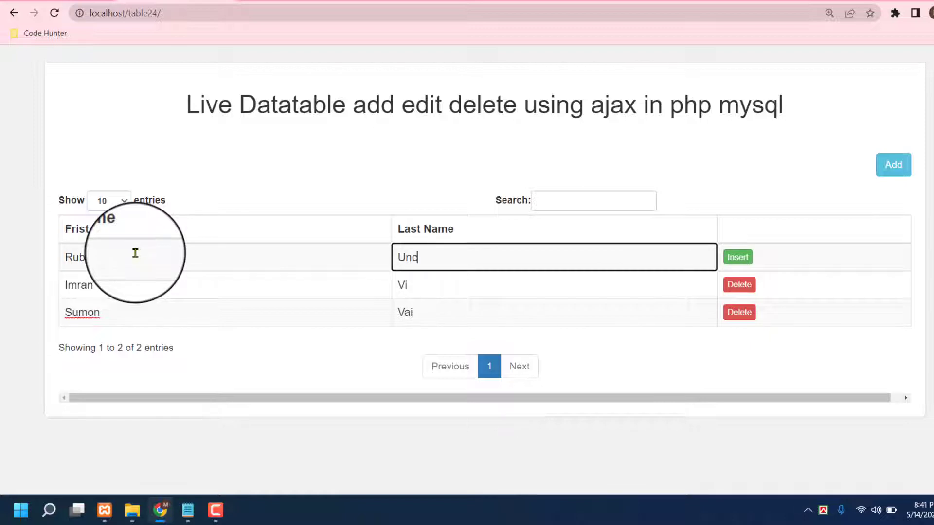
{"action": "left_click", "coordinate": [738, 257]}
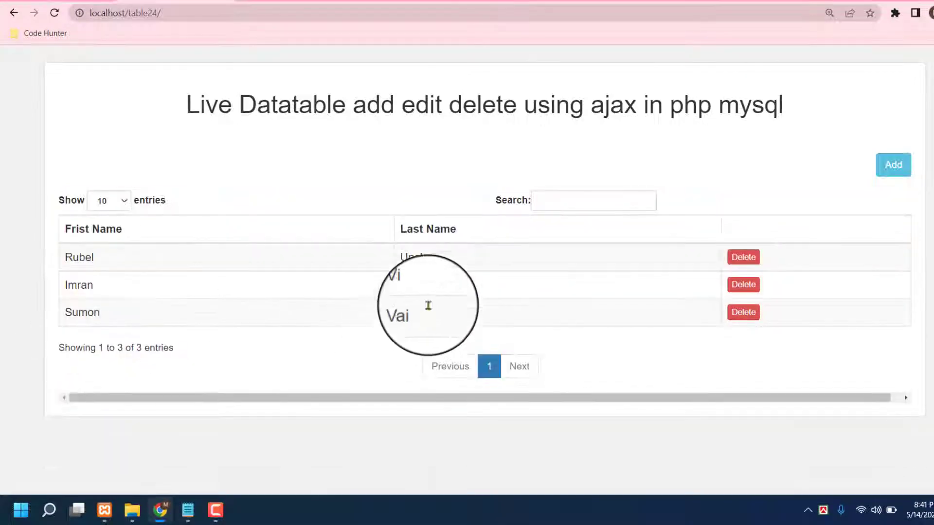
Add and insert a second row with another first and last name, making 4 entries.
{"action": "left_click", "coordinate": [892, 167]}
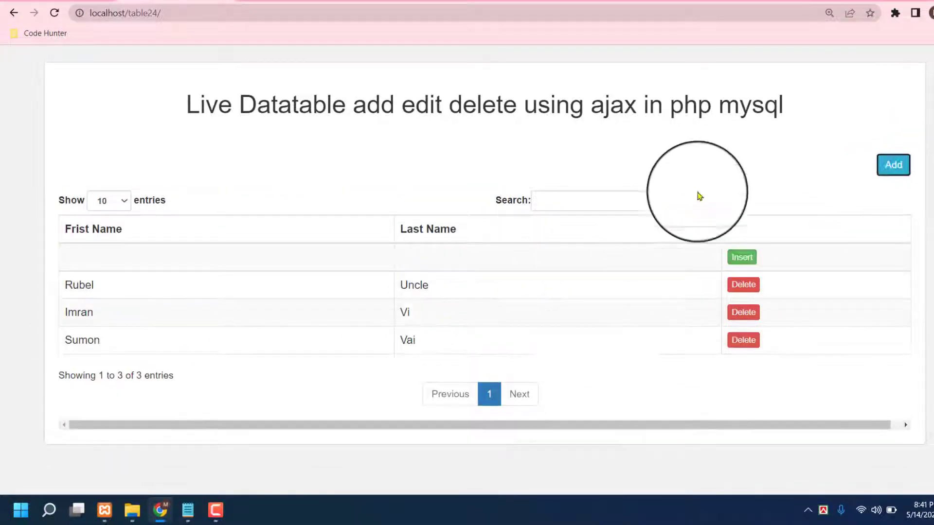
{"action": "left_click", "coordinate": [108, 255]}
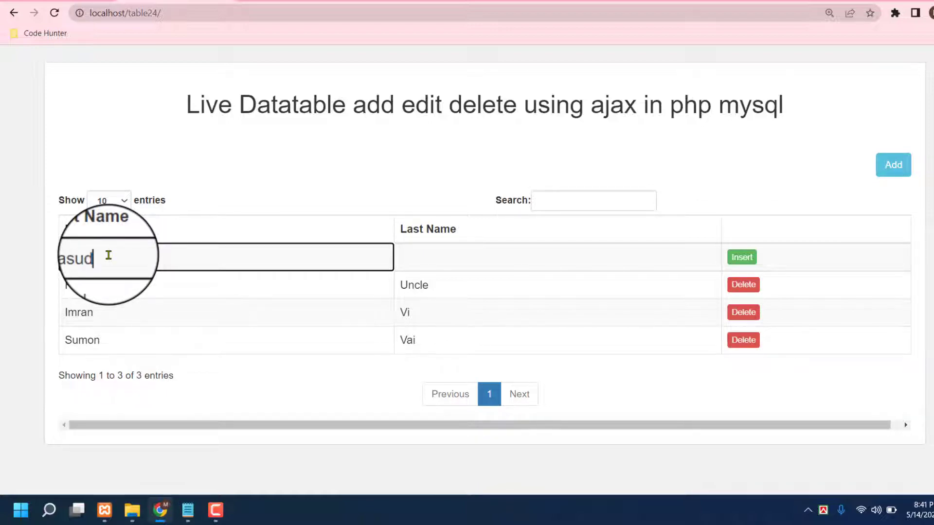
{"action": "left_click", "coordinate": [434, 257]}
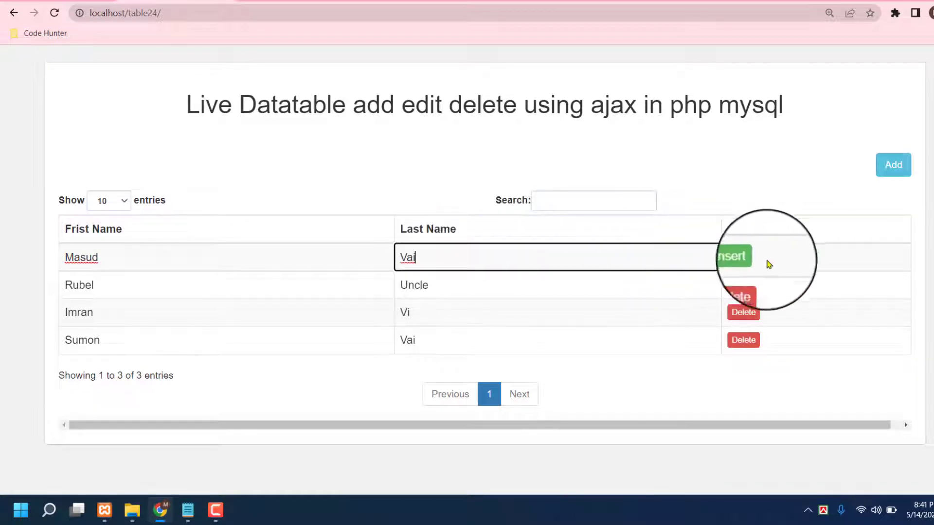
{"action": "left_click", "coordinate": [741, 258]}
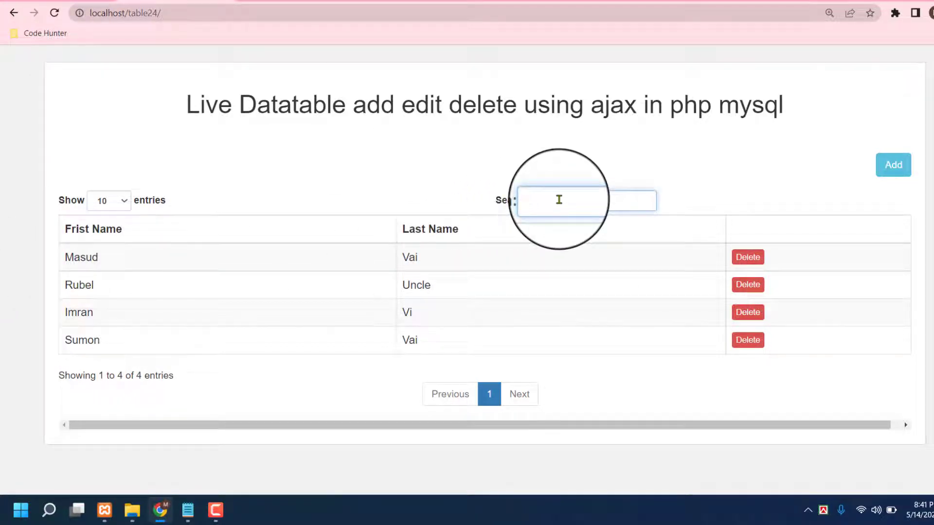
Try the Search box, then delete the last added record and confirm, leaving 3 entries.
{"action": "type", "text": "imra"}
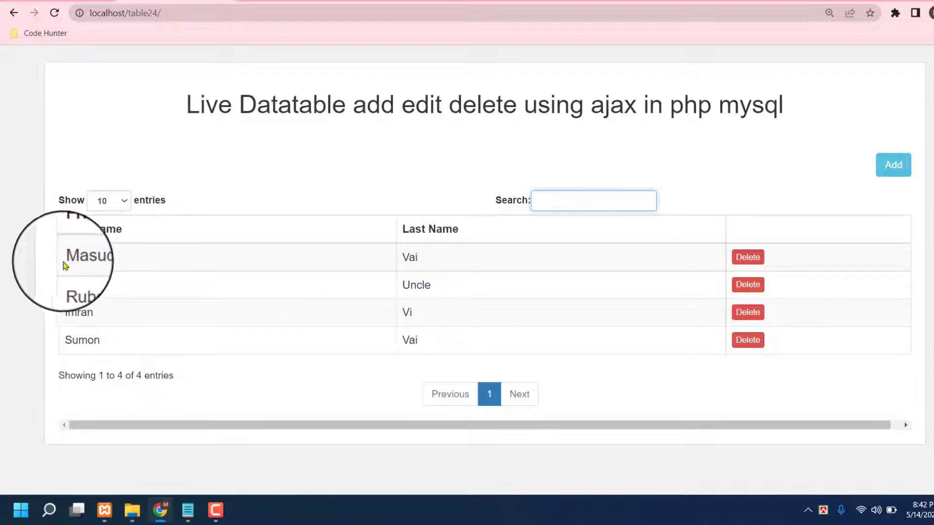
{"action": "left_click", "coordinate": [748, 257]}
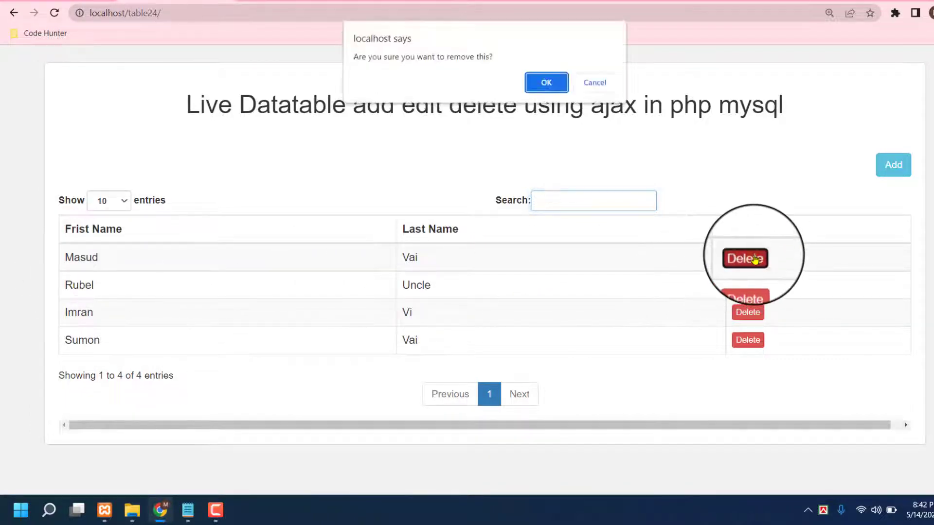
{"action": "left_click", "coordinate": [547, 78]}
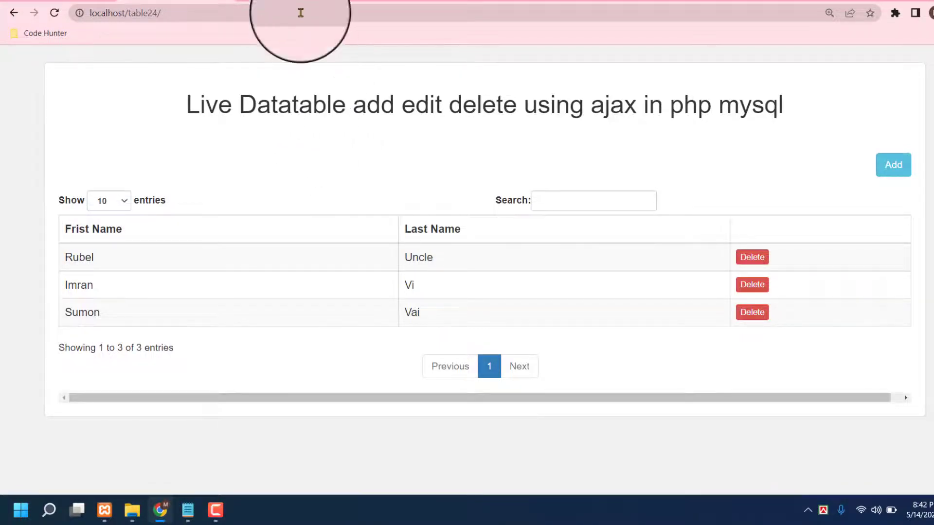
Switch to the code-hunter.xyz article and scroll to the Download Source Code button and index.php code.
{"action": "key", "text": "ctrl+Tab"}
{"action": "scroll", "coordinate": [312, 212], "scroll_direction": "up", "scroll_amount": 5}
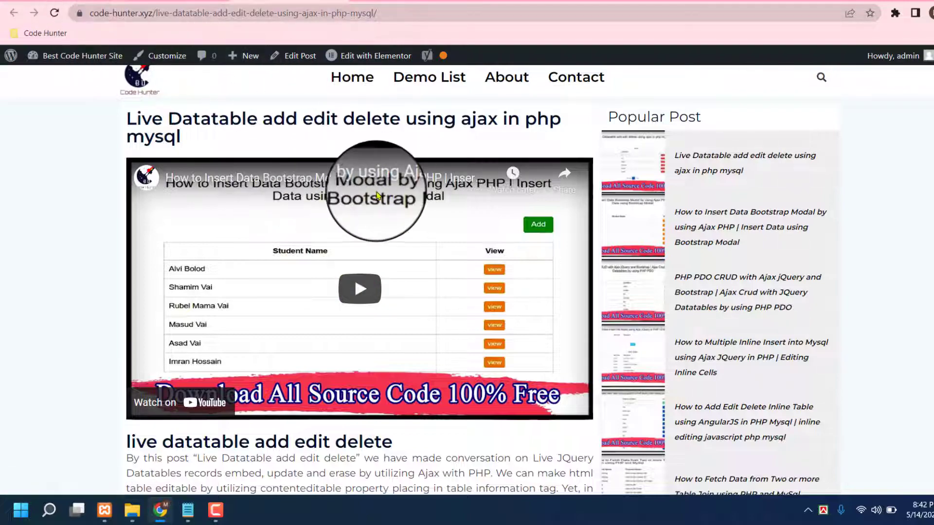
{"action": "scroll", "coordinate": [477, 236], "scroll_direction": "down", "scroll_amount": 5}
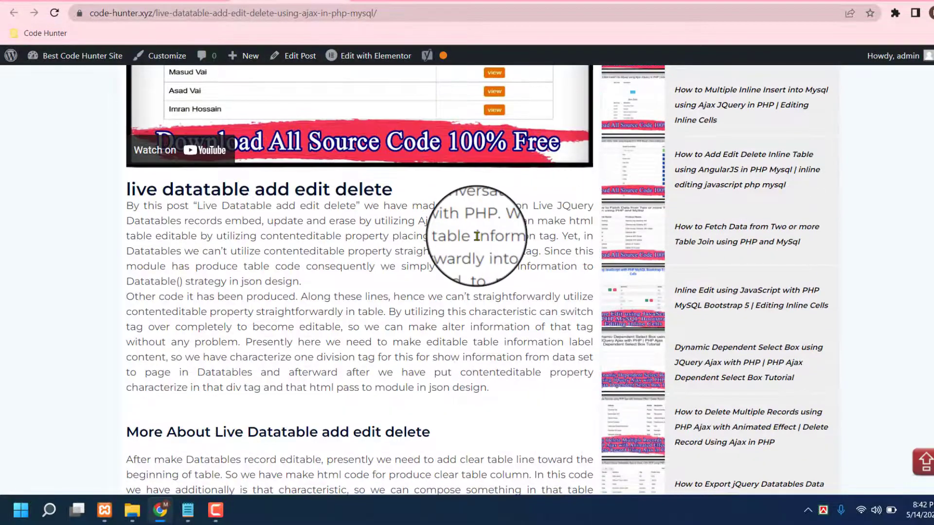
{"action": "scroll", "coordinate": [477, 237], "scroll_direction": "down", "scroll_amount": 13}
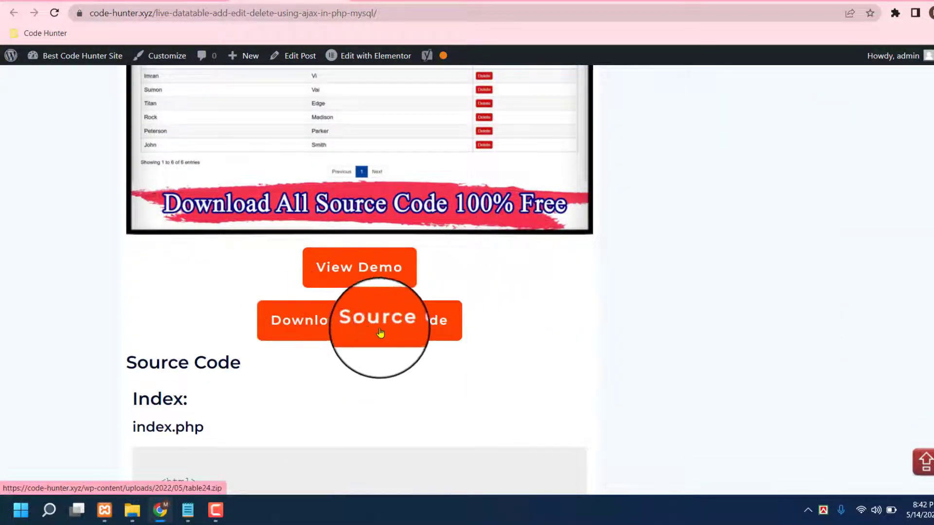
{"action": "scroll", "coordinate": [419, 336], "scroll_direction": "down", "scroll_amount": 1}
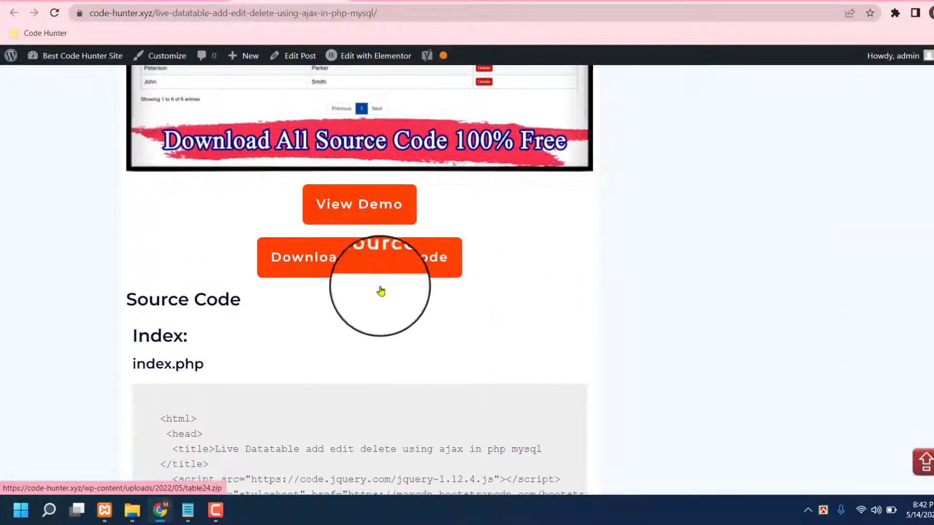
{"action": "scroll", "coordinate": [303, 325], "scroll_direction": "down", "scroll_amount": 4}
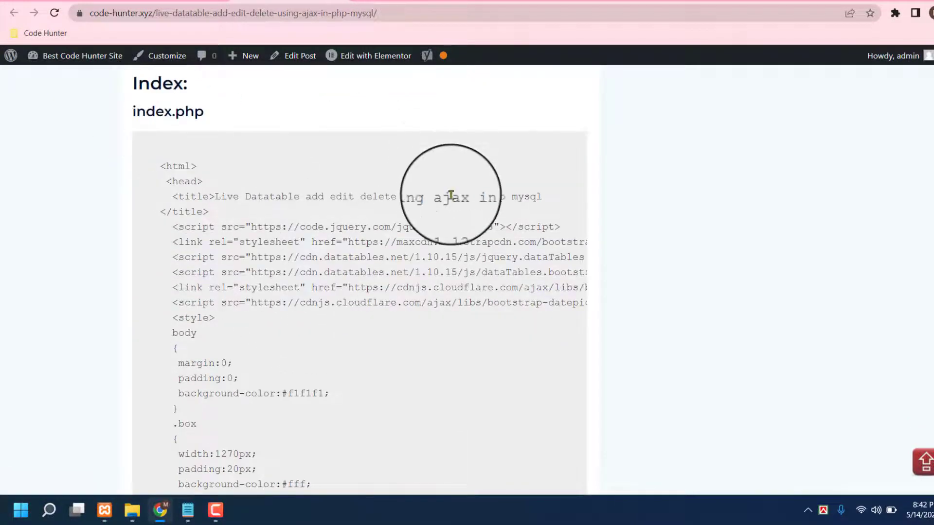
{"action": "scroll", "coordinate": [341, 146], "scroll_direction": "up", "scroll_amount": 2}
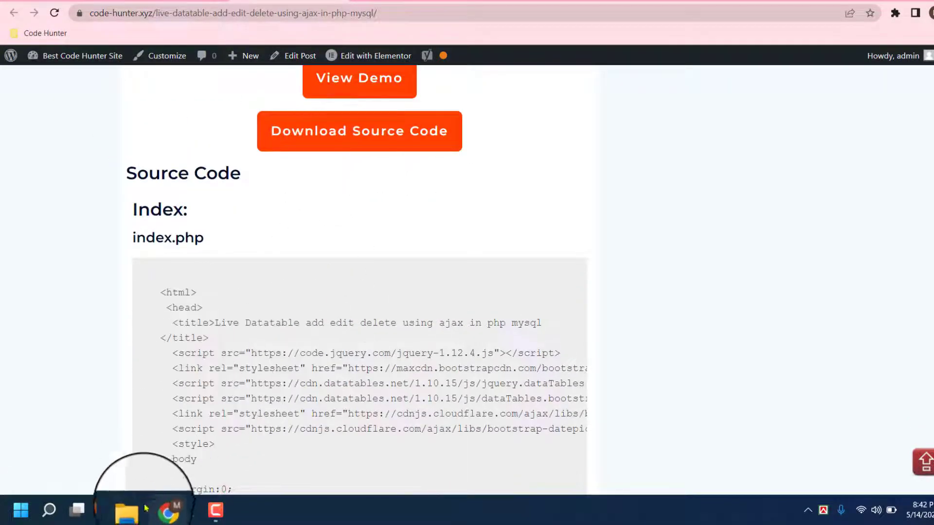
{"action": "left_click", "coordinate": [125, 510]}
{"action": "left_click", "coordinate": [92, 389]}
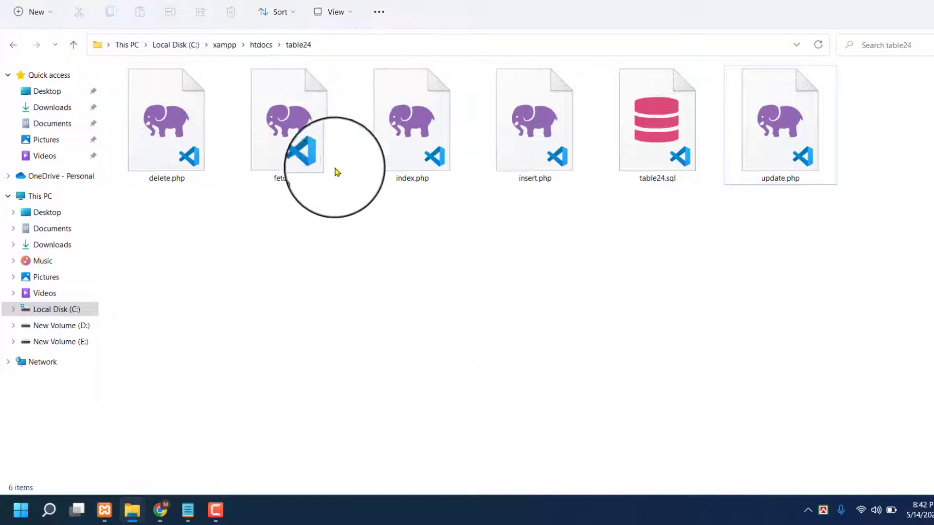
{"action": "left_click_drag", "start_coordinate": [878, 355], "coordinate": [146, 104]}
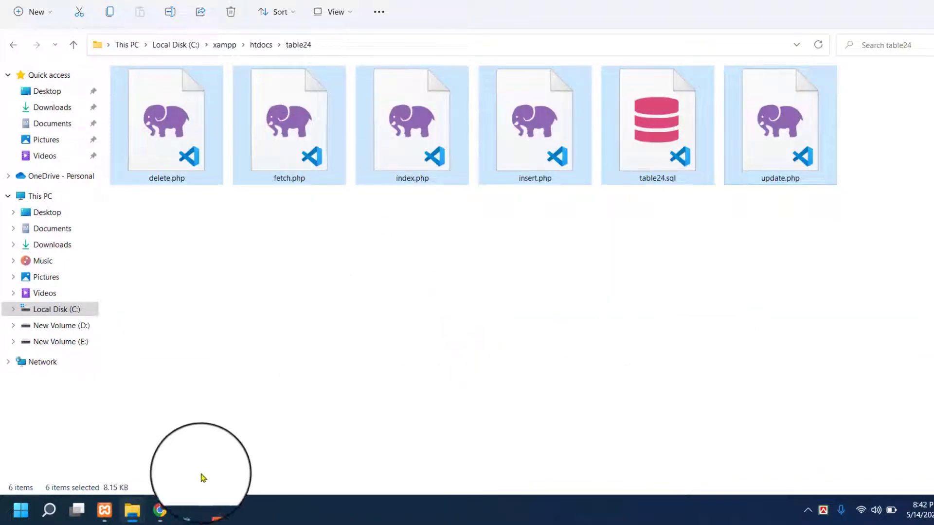
{"action": "left_click", "coordinate": [505, 275]}
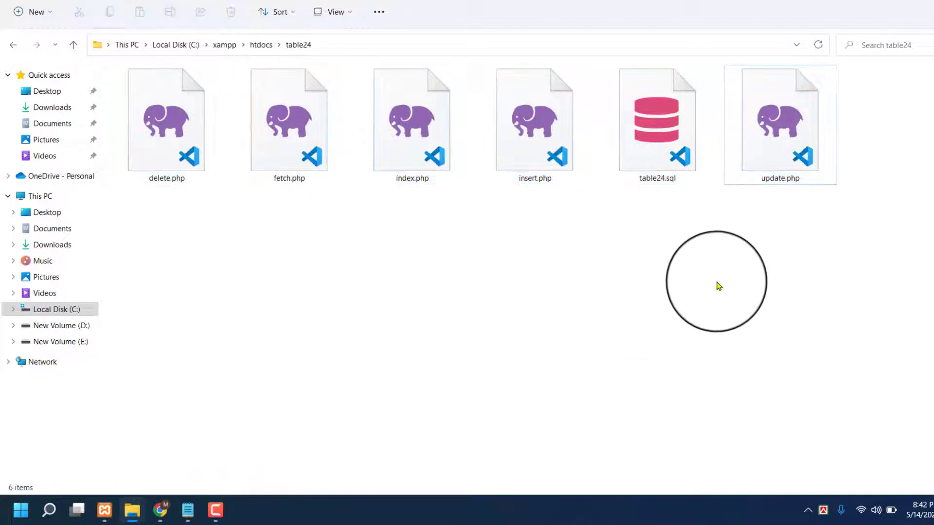
{"action": "left_click", "coordinate": [160, 510]}
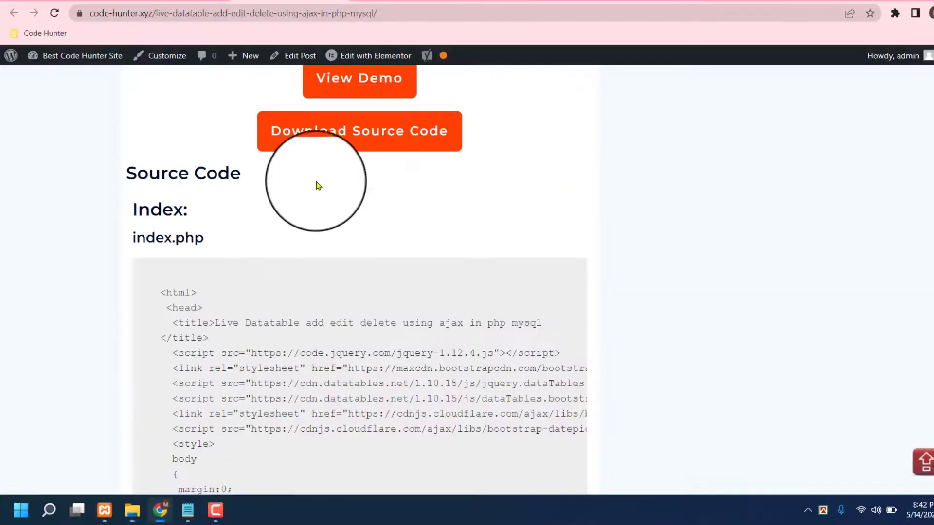
Scroll through the update, delete, fetch and insert code listings, then return to the index.php section.
{"action": "scroll", "coordinate": [340, 186], "scroll_direction": "up", "scroll_amount": 3}
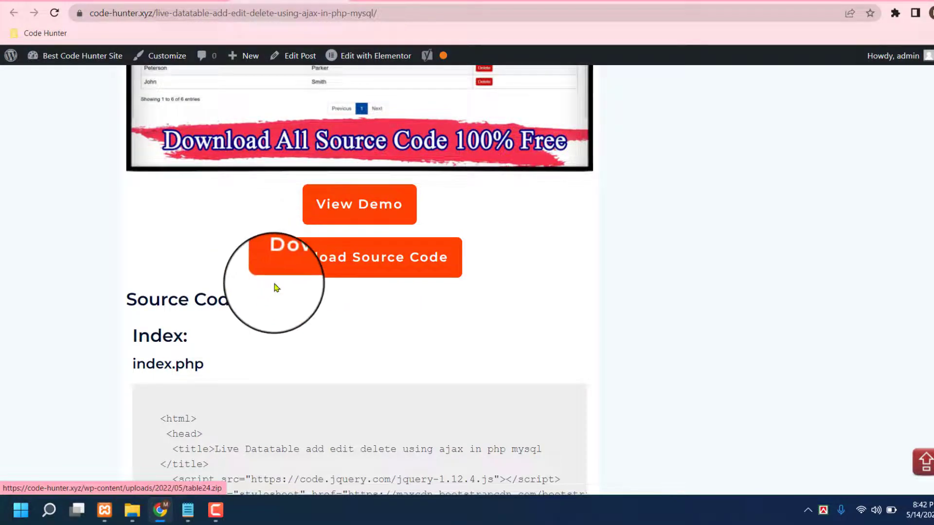
{"action": "scroll", "coordinate": [332, 323], "scroll_direction": "down", "scroll_amount": 1}
{"action": "scroll", "coordinate": [333, 324], "scroll_direction": "down", "scroll_amount": 2}
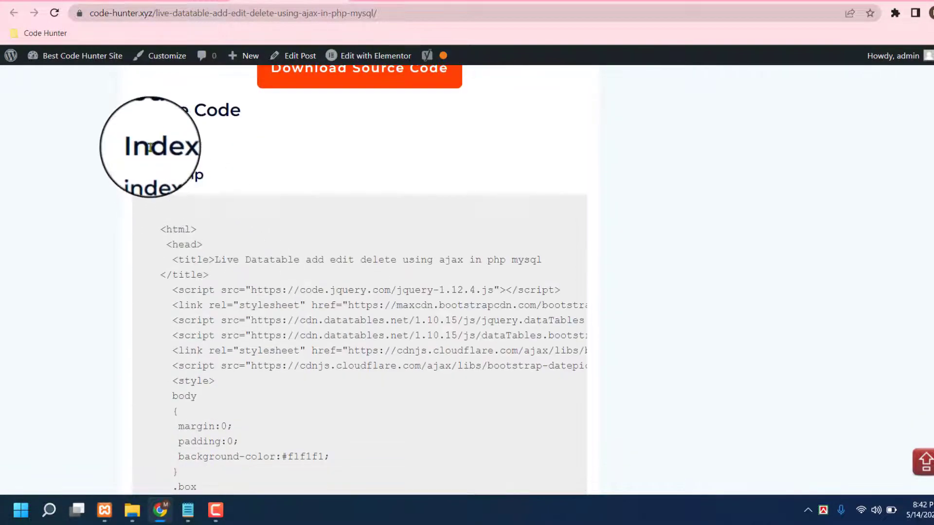
{"action": "left_click_drag", "start_coordinate": [162, 234], "coordinate": [197, 328]}
{"action": "scroll", "coordinate": [287, 287], "scroll_direction": "down", "scroll_amount": 5}
{"action": "scroll", "coordinate": [287, 287], "scroll_direction": "down", "scroll_amount": 14}
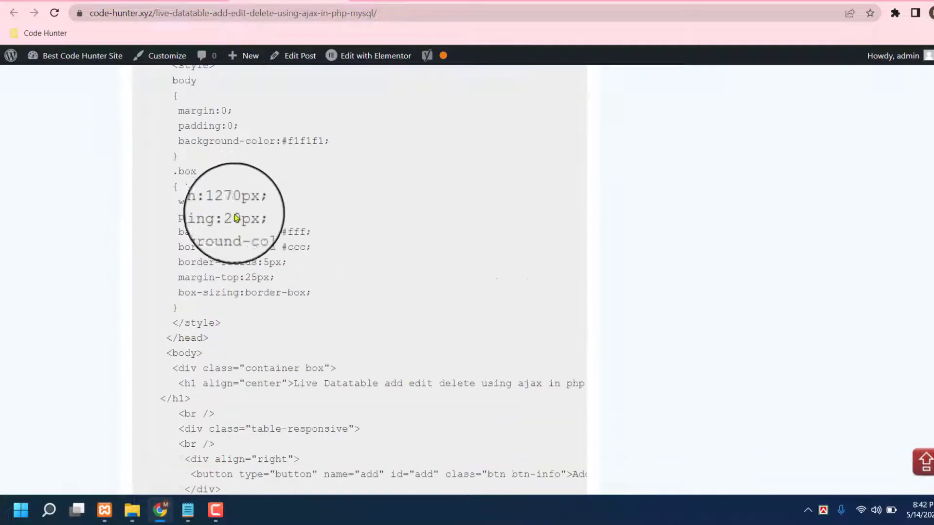
{"action": "scroll", "coordinate": [238, 227], "scroll_direction": "down", "scroll_amount": 15}
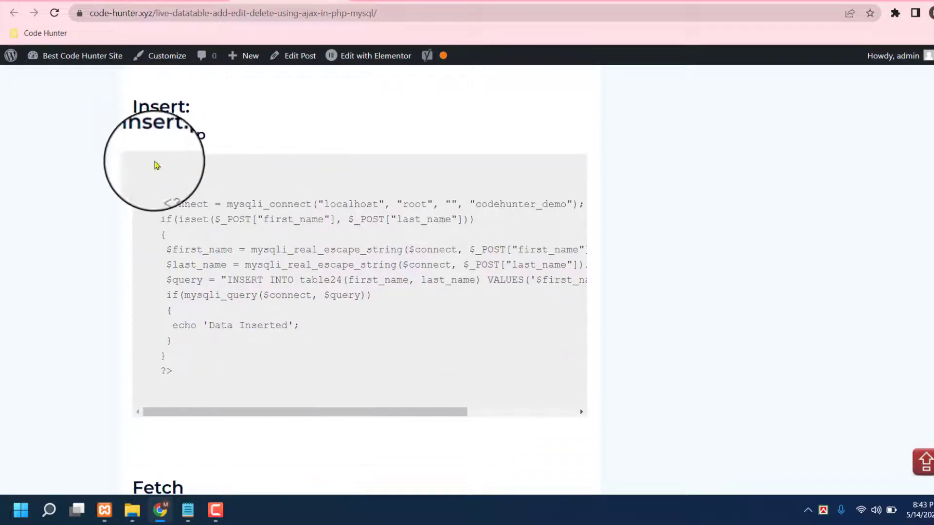
{"action": "scroll", "coordinate": [179, 187], "scroll_direction": "down", "scroll_amount": 9}
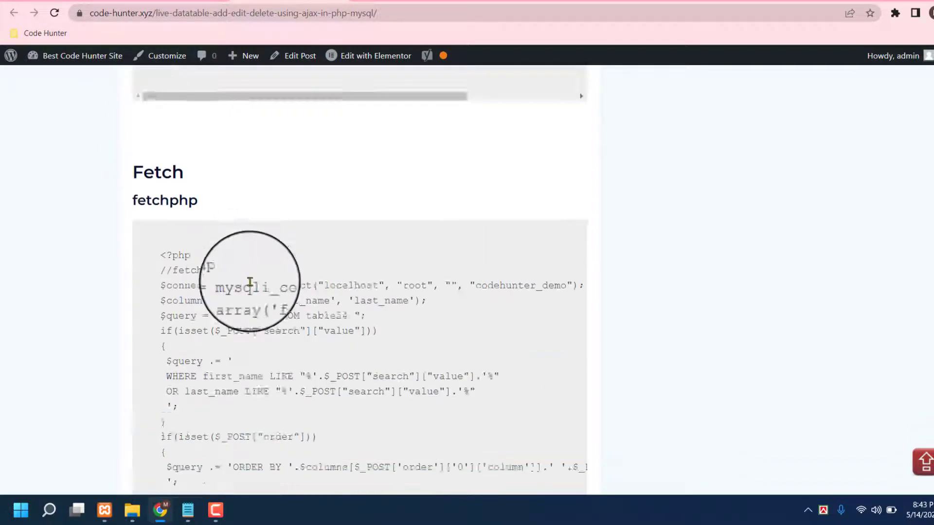
{"action": "scroll", "coordinate": [250, 282], "scroll_direction": "up", "scroll_amount": 4}
{"action": "scroll", "coordinate": [279, 336], "scroll_direction": "down", "scroll_amount": 15}
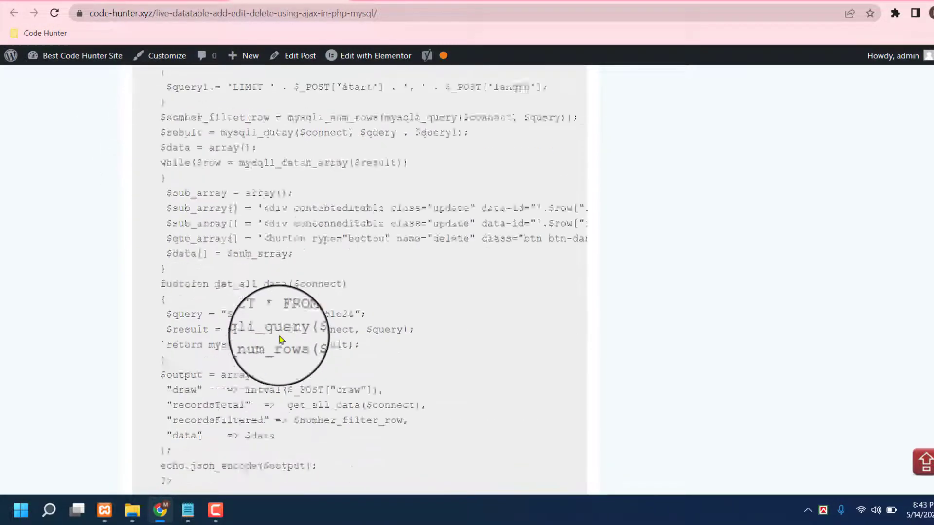
{"action": "scroll", "coordinate": [255, 381], "scroll_direction": "down", "scroll_amount": 8}
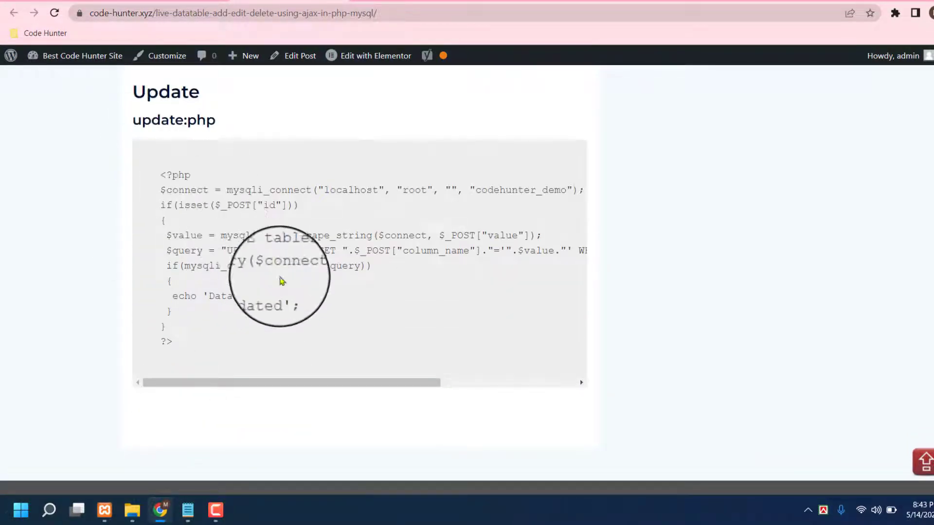
{"action": "scroll", "coordinate": [281, 281], "scroll_direction": "down", "scroll_amount": 5}
{"action": "scroll", "coordinate": [283, 277], "scroll_direction": "up", "scroll_amount": 20}
{"action": "scroll", "coordinate": [286, 277], "scroll_direction": "up", "scroll_amount": 10}
{"action": "left_click_drag", "start_coordinate": [933, 292], "coordinate": [933, 77]}
Browse the Code Hunter Demo List page, then return to the localhost/table24 demo.
{"action": "left_click", "coordinate": [442, 88]}
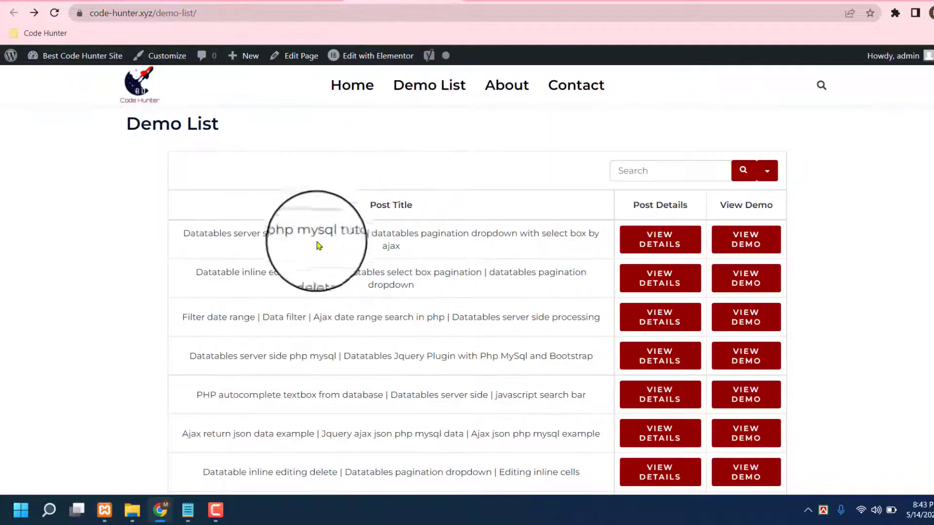
{"action": "scroll", "coordinate": [298, 250], "scroll_direction": "down", "scroll_amount": 3}
{"action": "scroll", "coordinate": [396, 267], "scroll_direction": "down", "scroll_amount": 10}
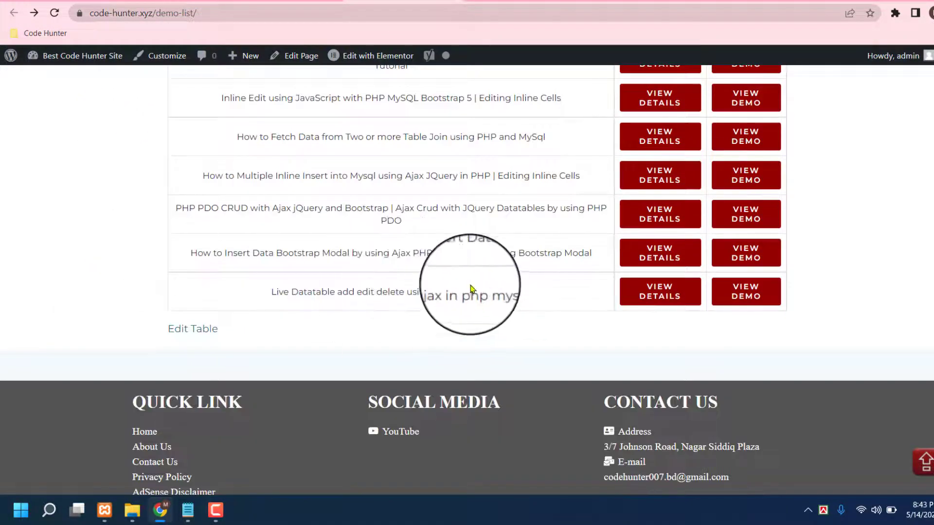
{"action": "scroll", "coordinate": [477, 302], "scroll_direction": "up", "scroll_amount": 12}
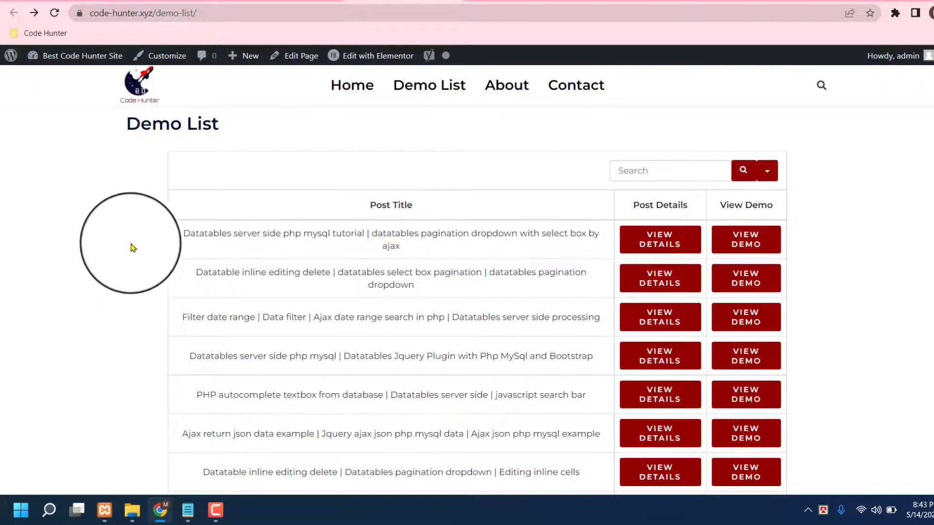
{"action": "left_click_drag", "start_coordinate": [187, 235], "coordinate": [335, 263]}
{"action": "left_click", "coordinate": [336, 263]}
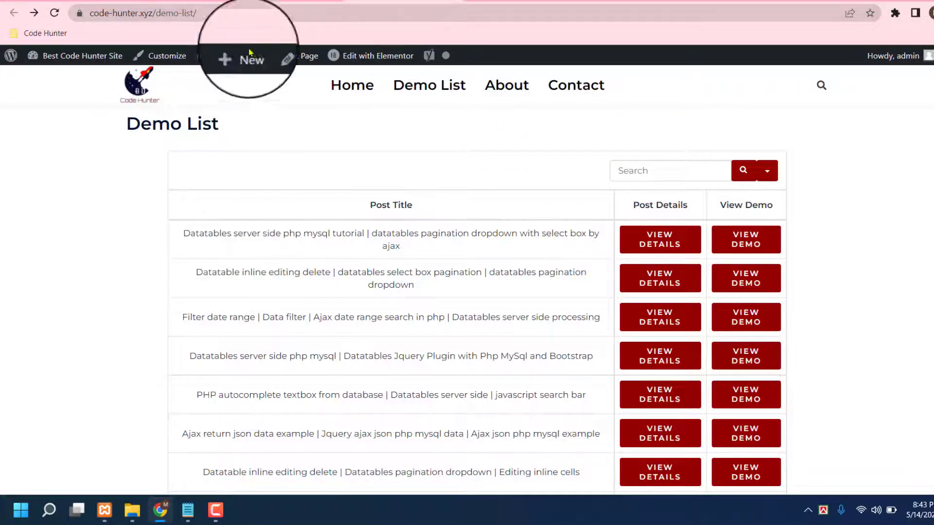
{"action": "left_click", "coordinate": [276, 1]}
{"action": "left_click", "coordinate": [291, 1]}
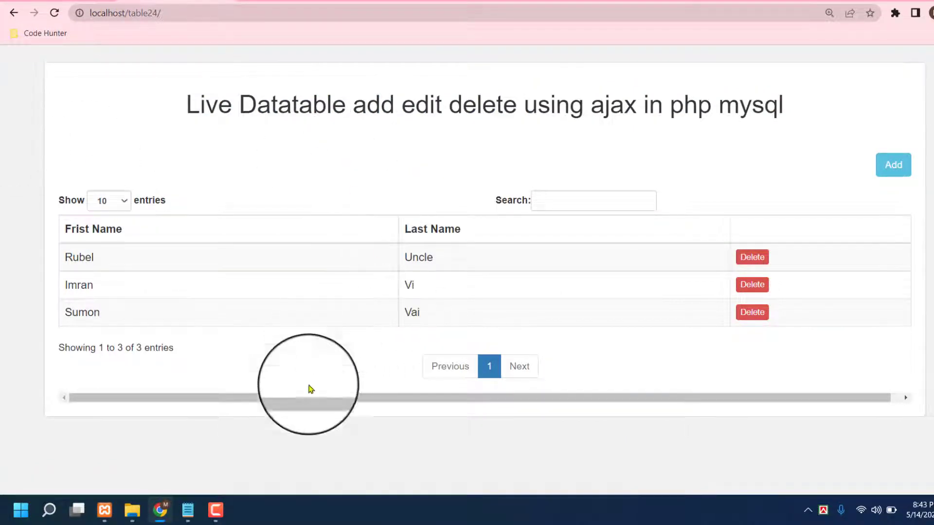
In the table24 folder window, select the project files one by one.
{"action": "mouse_move", "coordinate": [130, 509]}
{"action": "left_click", "coordinate": [94, 438]}
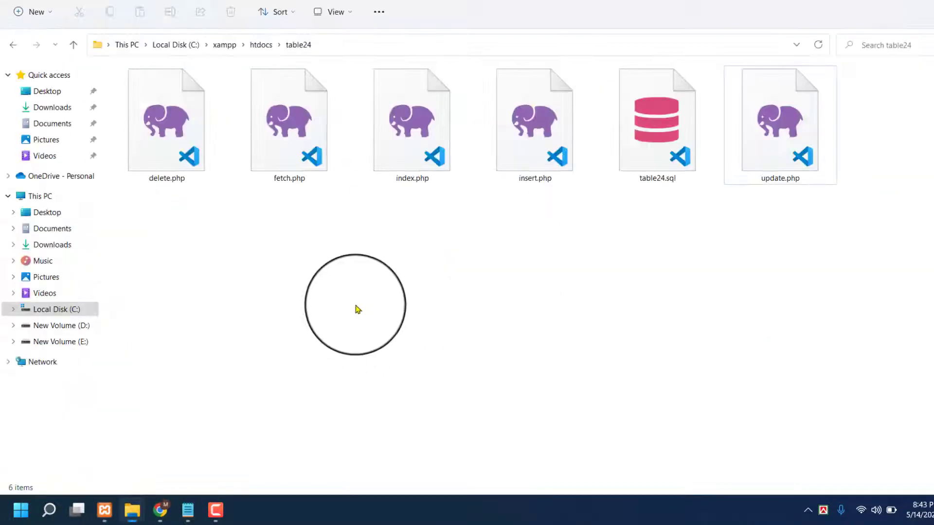
{"action": "left_click", "coordinate": [662, 121]}
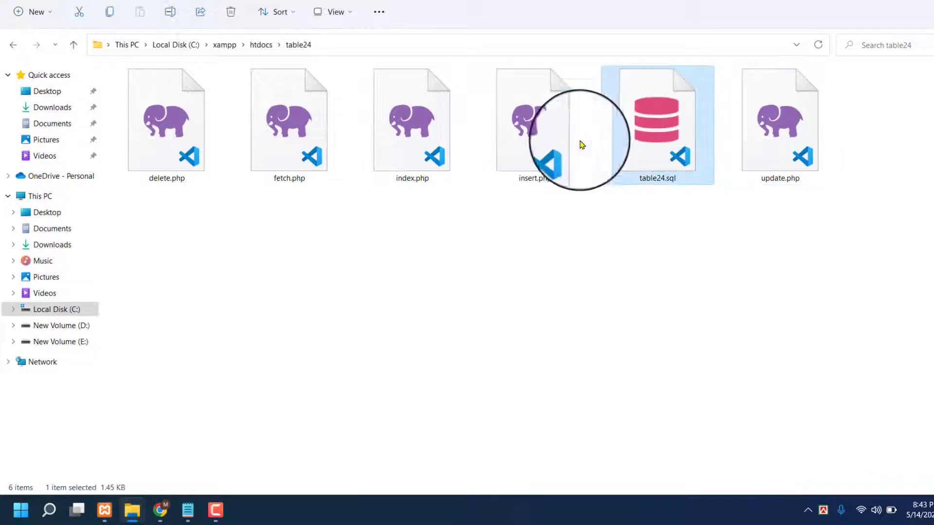
{"action": "left_click", "coordinate": [533, 136]}
{"action": "left_click", "coordinate": [404, 124]}
{"action": "left_click", "coordinate": [292, 122]}
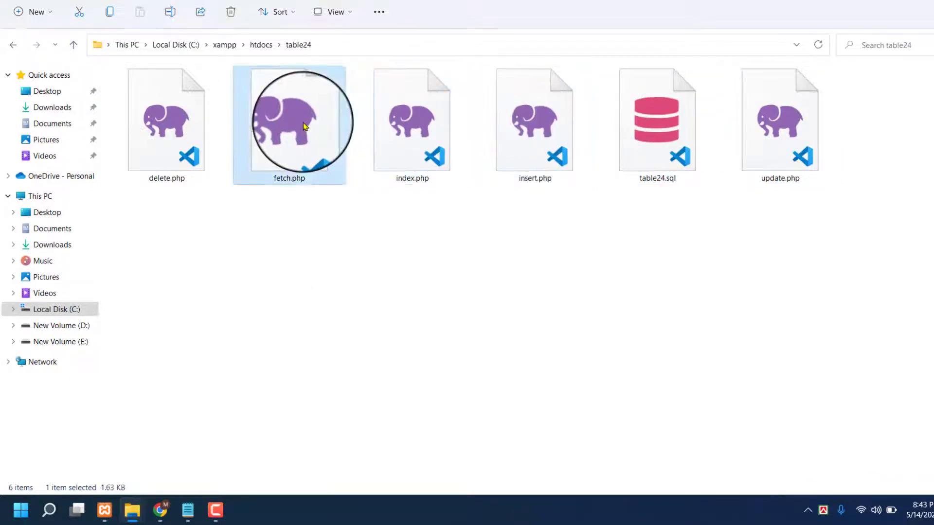
{"action": "left_click", "coordinate": [169, 116]}
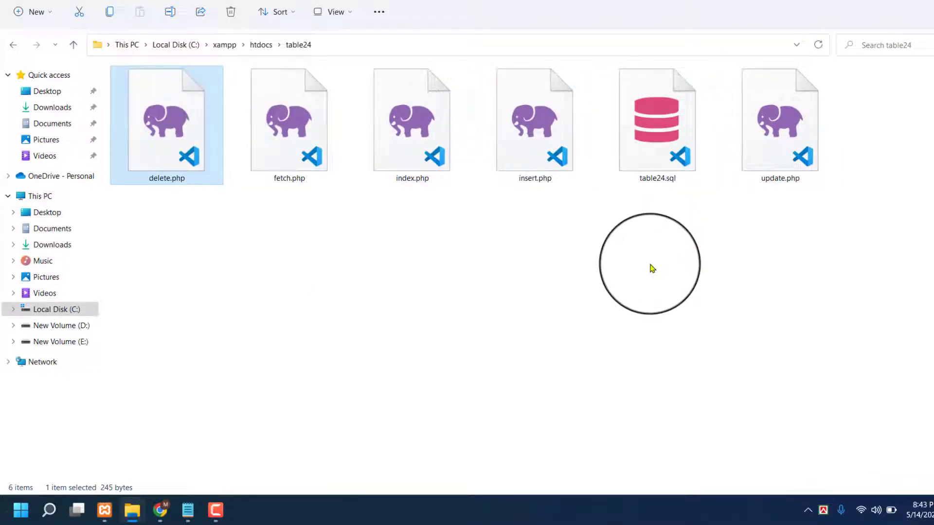
{"action": "left_click", "coordinate": [652, 268]}
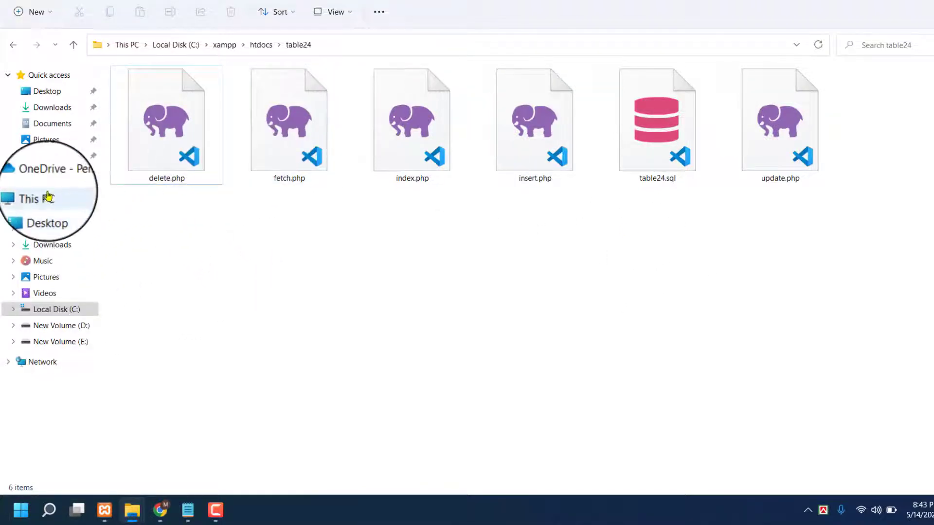
Navigate to C:\xampp\htdocs\table24, select all six files and open them in VS Code.
{"action": "left_click", "coordinate": [39, 197]}
{"action": "left_click", "coordinate": [168, 184]}
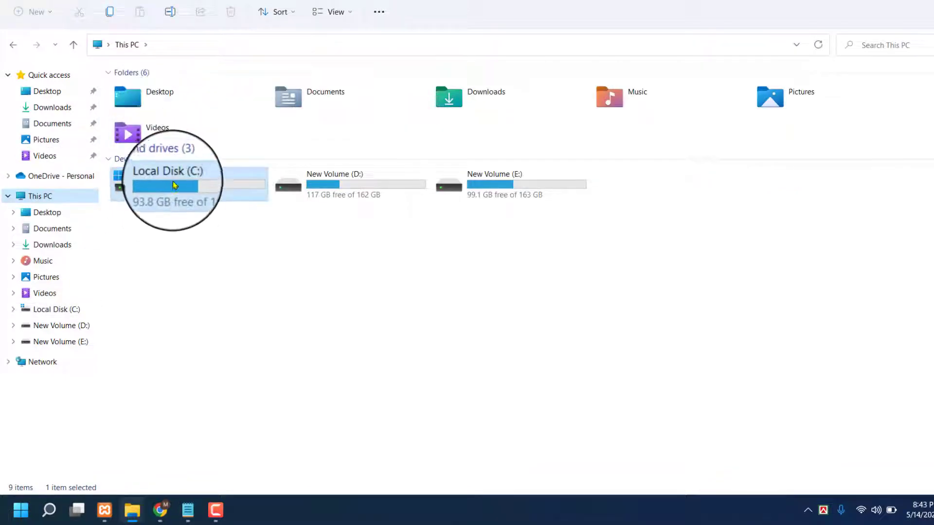
{"action": "double_click", "coordinate": [605, 282]}
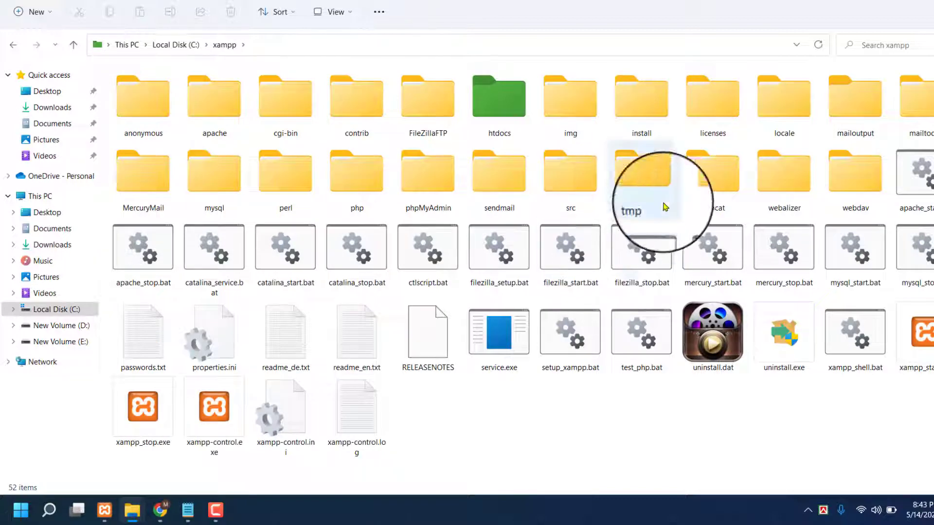
{"action": "double_click", "coordinate": [506, 100]}
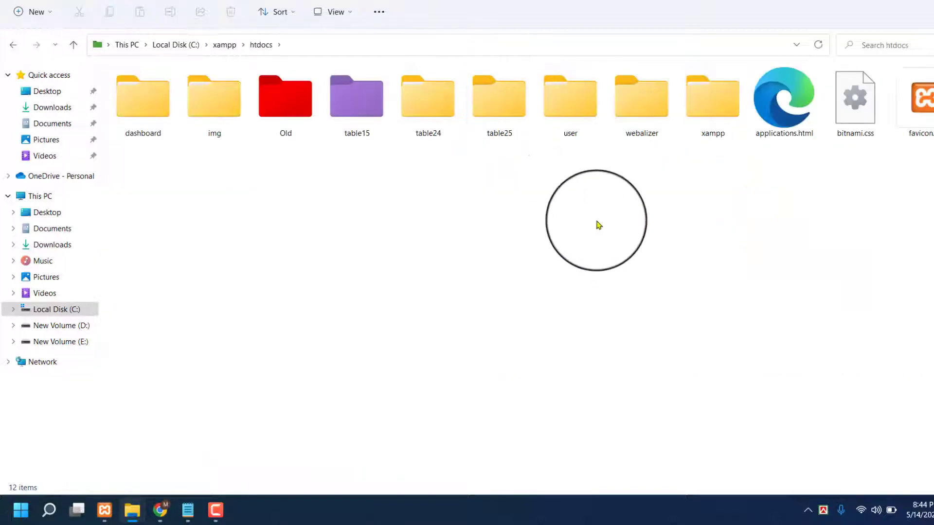
{"action": "left_click", "coordinate": [429, 126]}
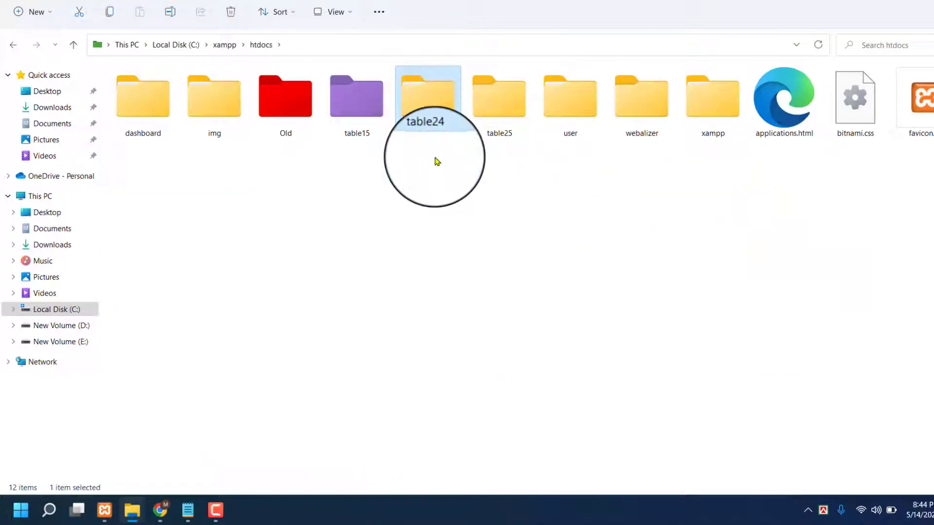
{"action": "double_click", "coordinate": [434, 102]}
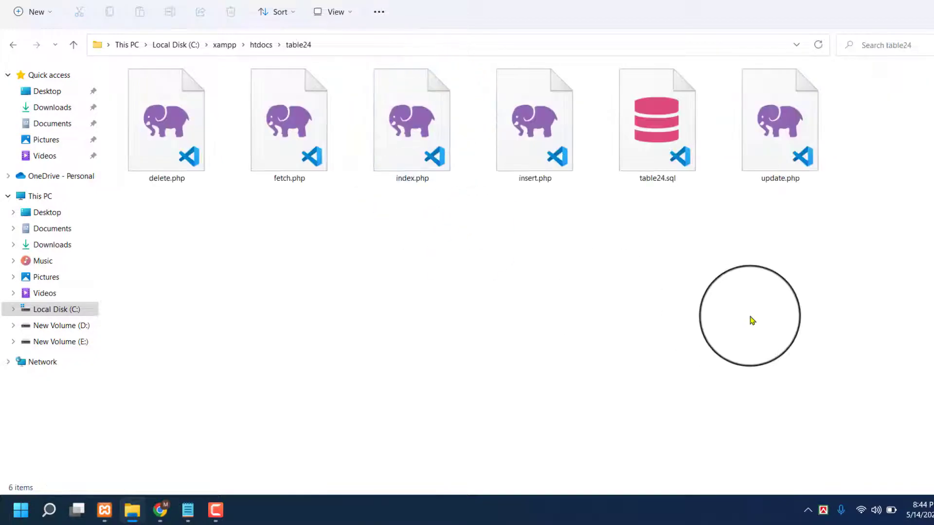
{"action": "left_click_drag", "start_coordinate": [854, 307], "coordinate": [88, 97]}
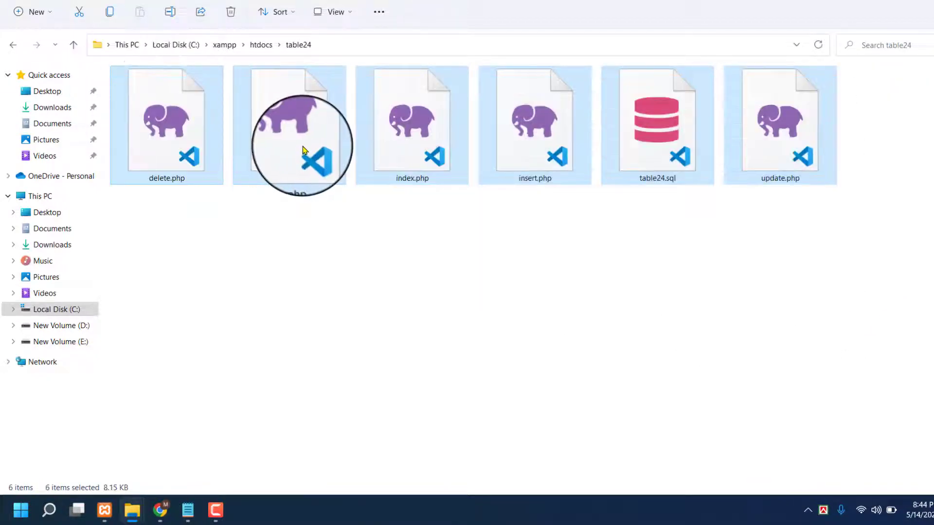
{"action": "key", "text": "Return"}
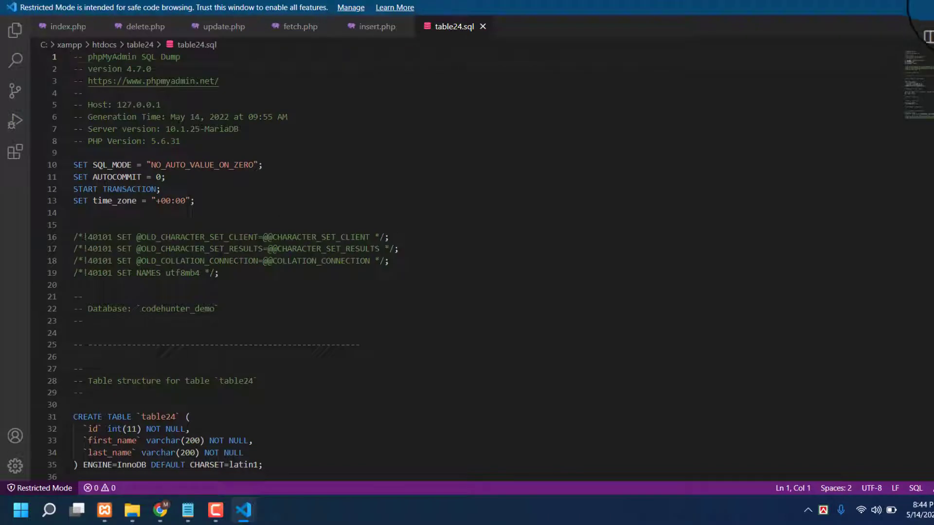
Dismiss the restricted mode notice and look over insert.php, fetch.php and update.php before returning to table24.sql.
{"action": "left_click", "coordinate": [927, 7]}
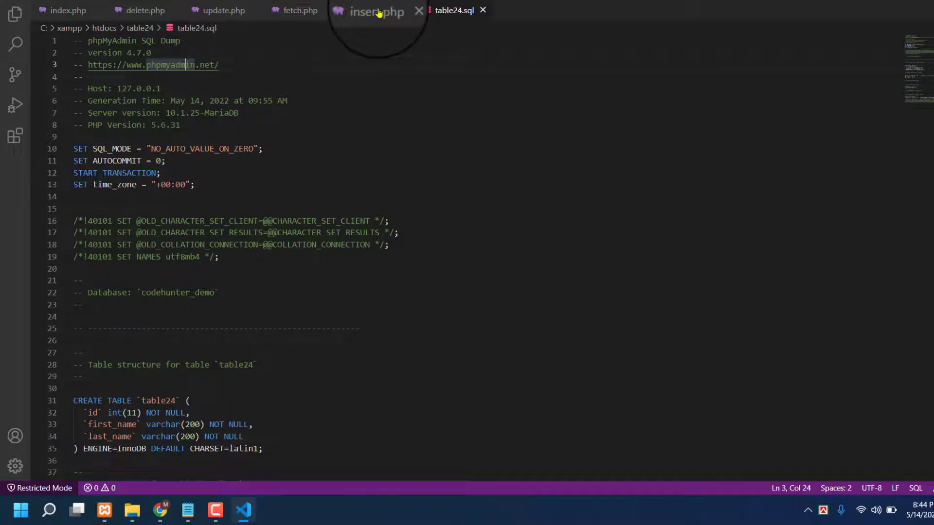
{"action": "left_click", "coordinate": [379, 12]}
{"action": "left_click", "coordinate": [300, 10]}
{"action": "left_click", "coordinate": [221, 10]}
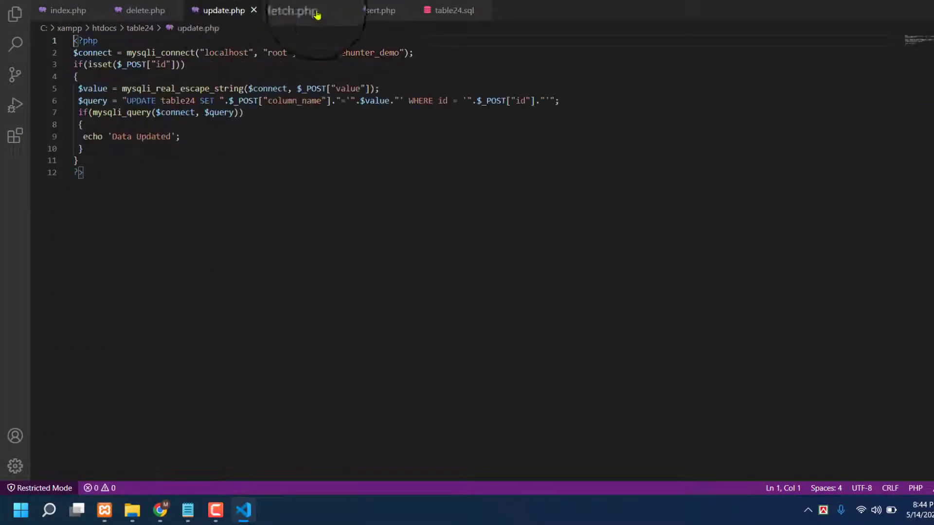
{"action": "left_click", "coordinate": [443, 14]}
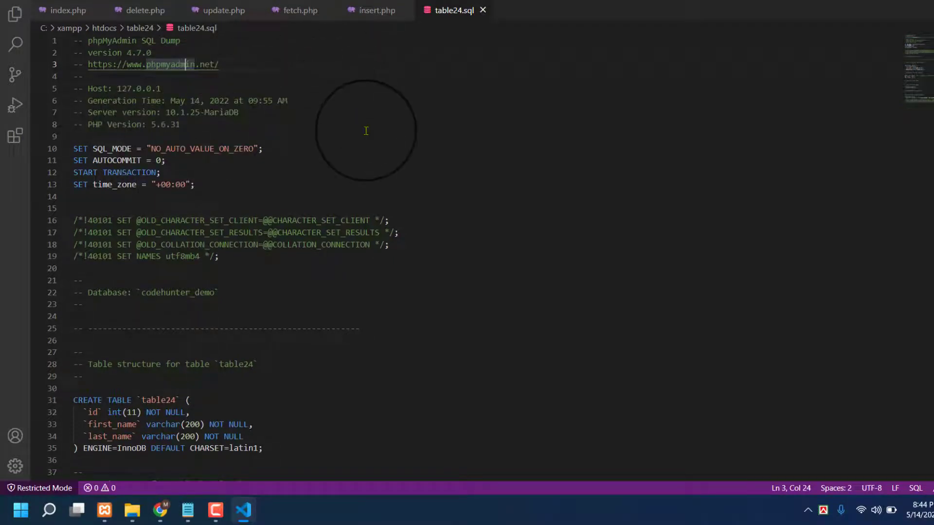
In table24.sql, highlight the codehunter_demo database name and the table24 table name.
{"action": "scroll", "coordinate": [364, 166], "scroll_direction": "down", "scroll_amount": 1}
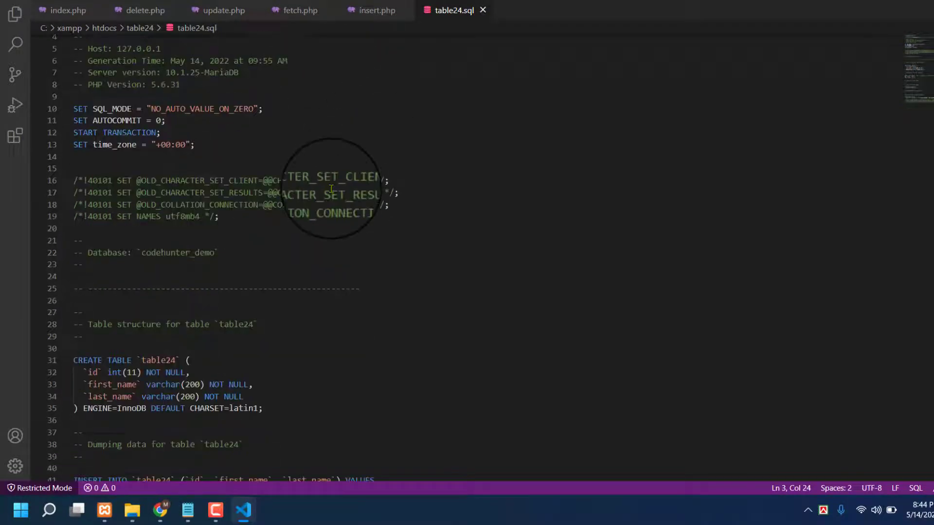
{"action": "left_click", "coordinate": [97, 253]}
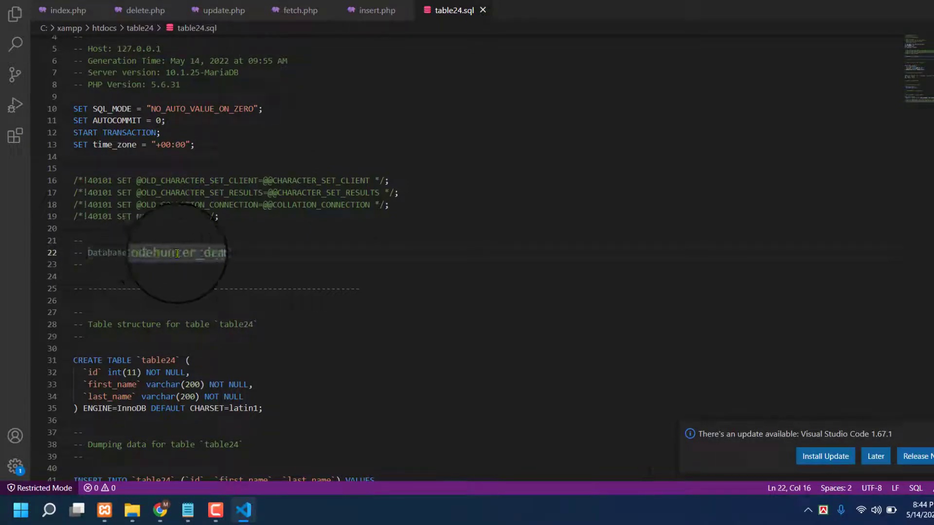
{"action": "left_click", "coordinate": [196, 253]}
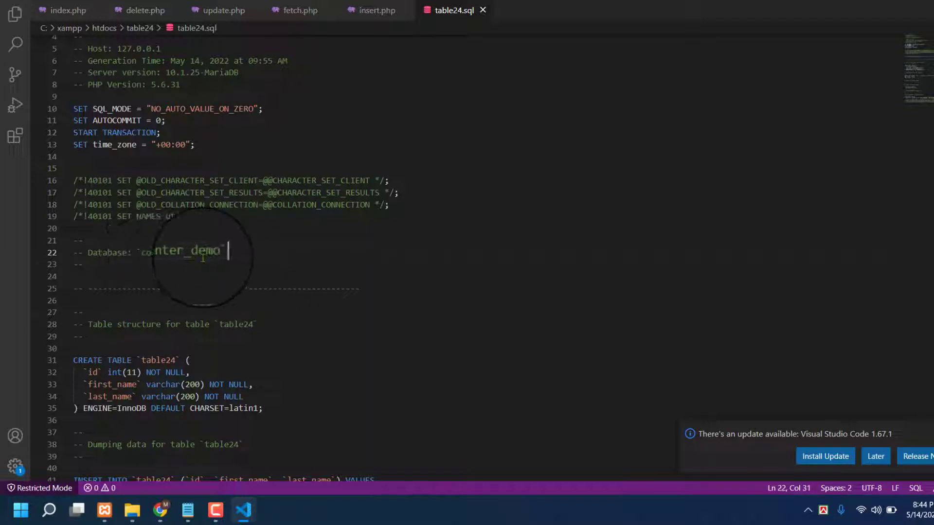
{"action": "scroll", "coordinate": [203, 258], "scroll_direction": "down", "scroll_amount": 2}
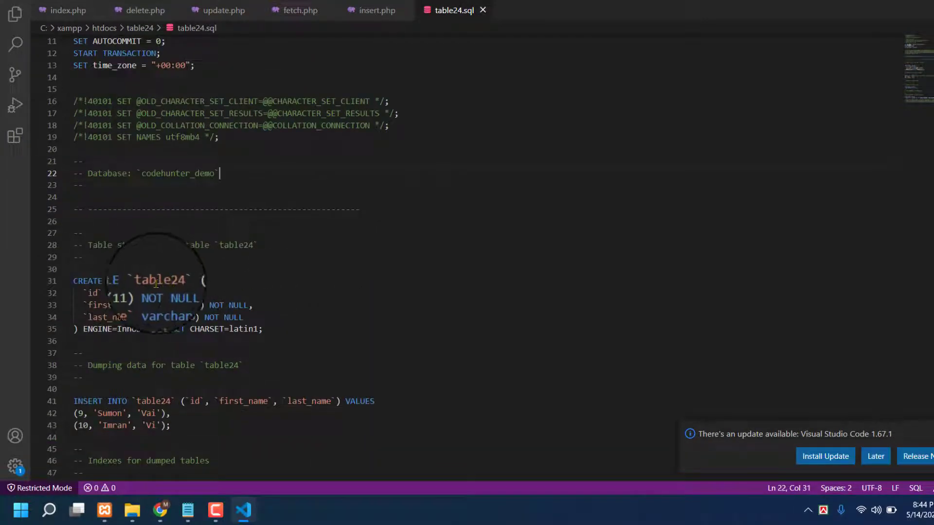
{"action": "scroll", "coordinate": [251, 275], "scroll_direction": "down", "scroll_amount": 1}
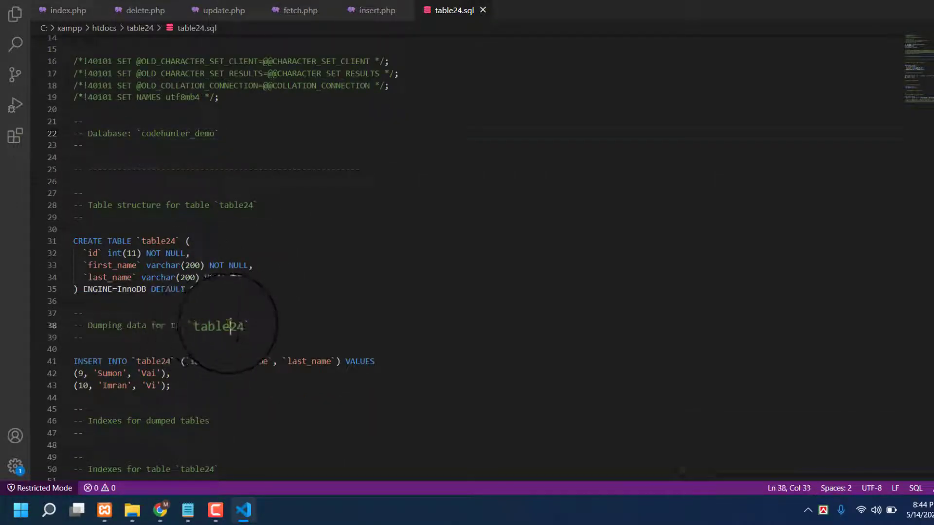
{"action": "scroll", "coordinate": [230, 326], "scroll_direction": "down", "scroll_amount": 3}
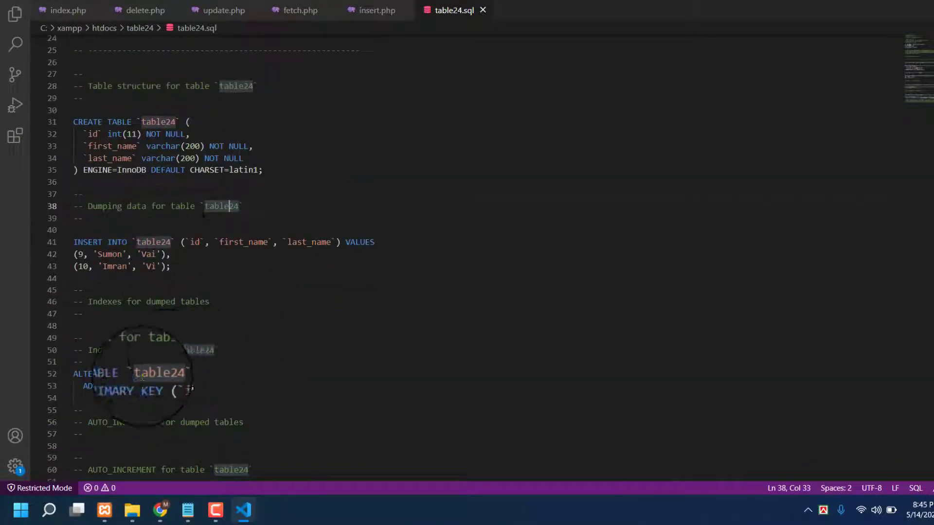
{"action": "scroll", "coordinate": [230, 322], "scroll_direction": "down", "scroll_amount": 2}
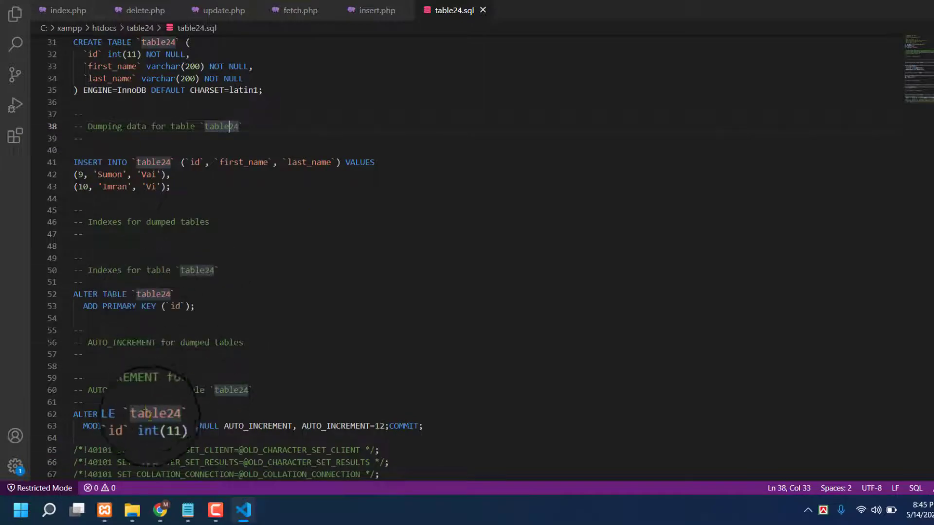
{"action": "scroll", "coordinate": [244, 335], "scroll_direction": "up", "scroll_amount": 10}
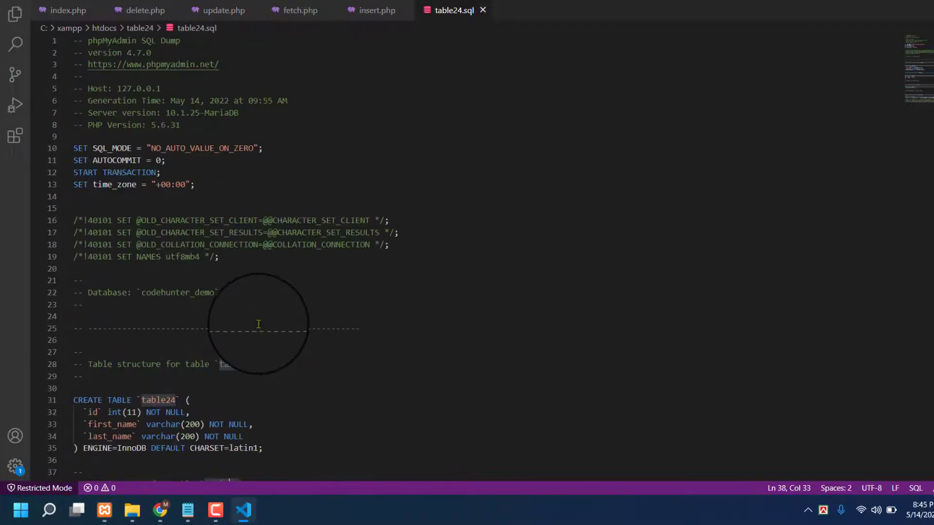
{"action": "left_click", "coordinate": [169, 293]}
{"action": "scroll", "coordinate": [201, 294], "scroll_direction": "down", "scroll_amount": 3}
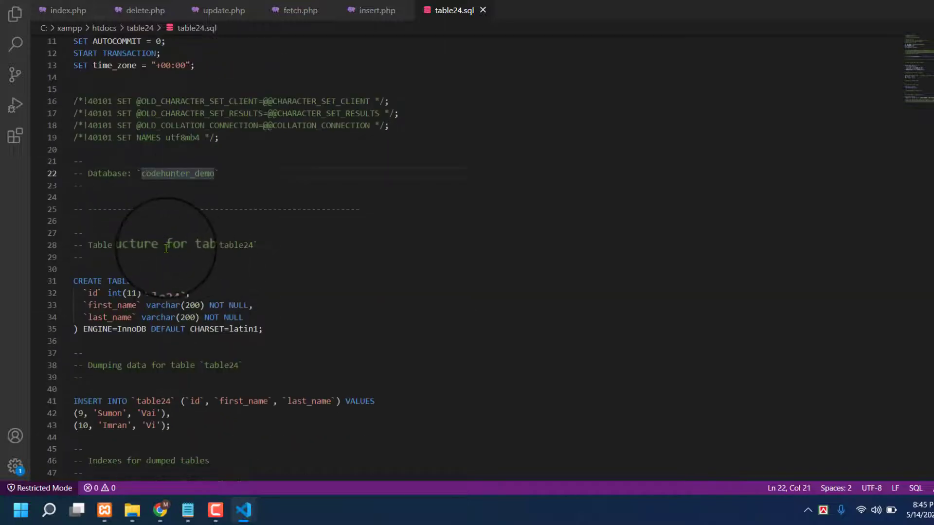
{"action": "left_click", "coordinate": [244, 245]}
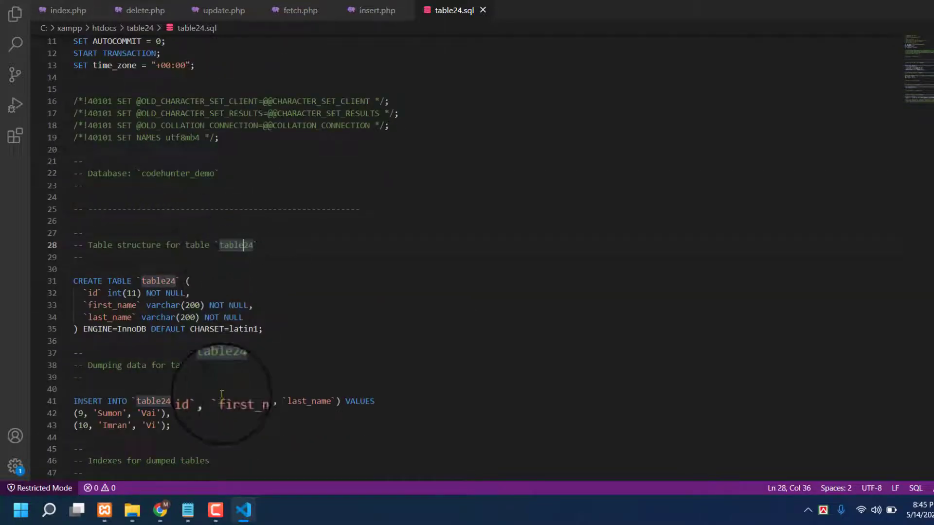
Open phpMyAdmin in a new tab and scroll the codehunter_demo table list down to table24.
{"action": "left_click", "coordinate": [163, 516]}
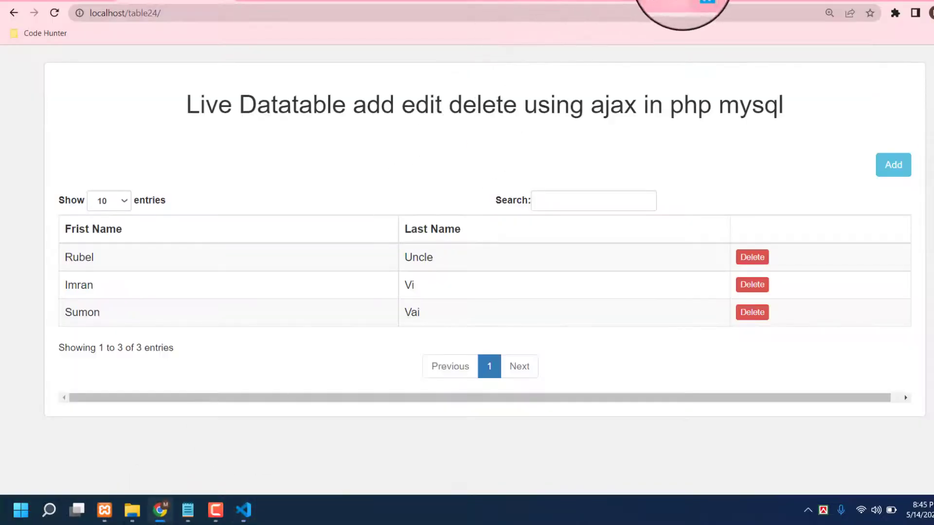
{"action": "key", "text": "ctrl+t"}
{"action": "left_click", "coordinate": [217, 15]}
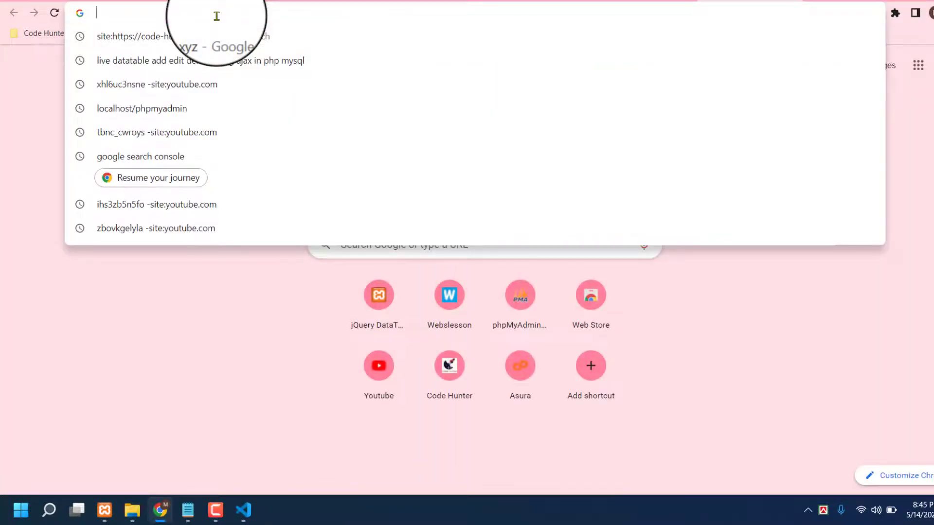
{"action": "left_click", "coordinate": [518, 293]}
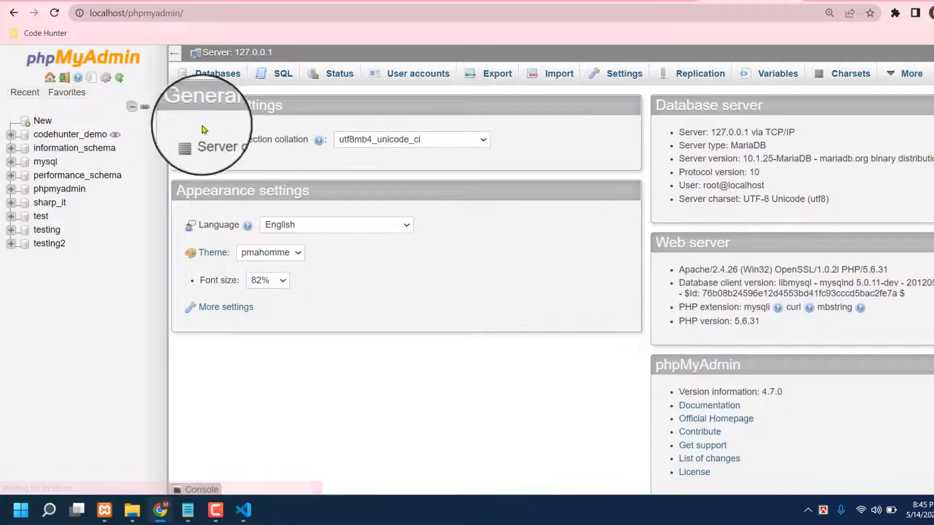
{"action": "left_click", "coordinate": [63, 139]}
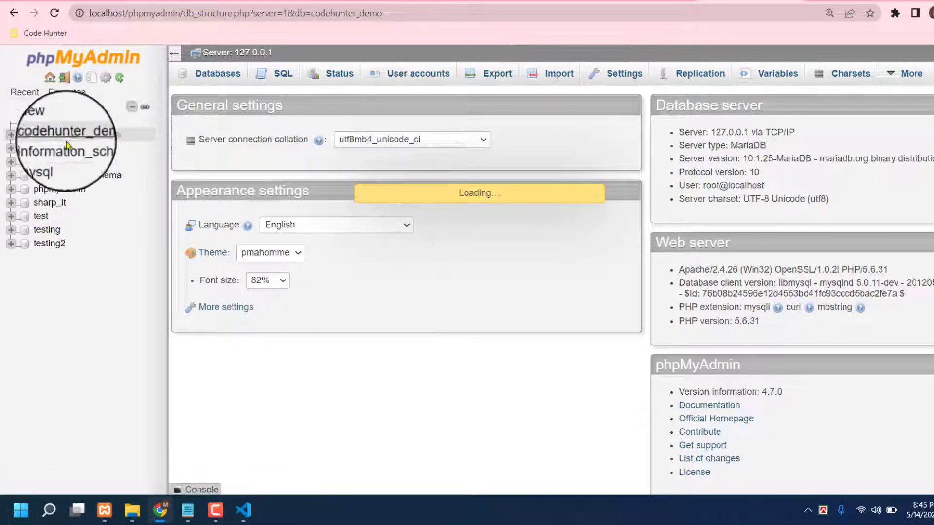
{"action": "scroll", "coordinate": [301, 301], "scroll_direction": "down", "scroll_amount": 2}
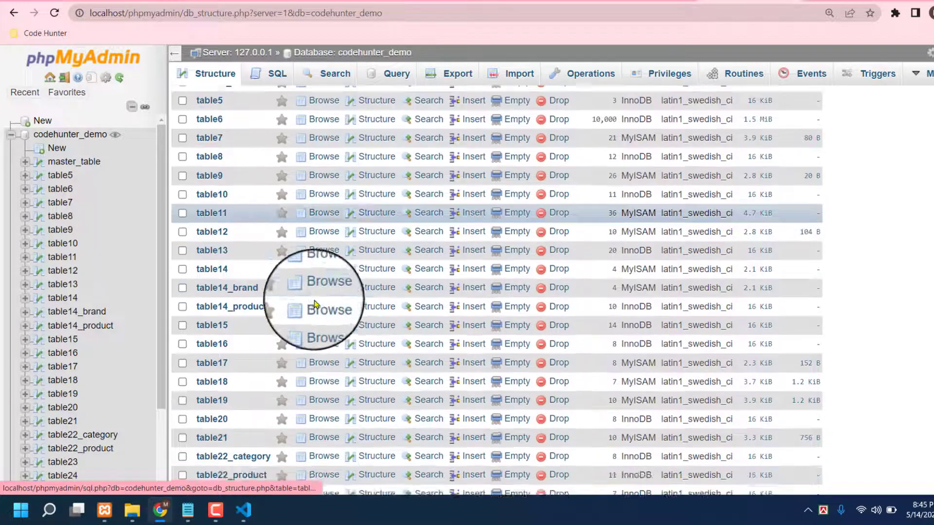
{"action": "scroll", "coordinate": [315, 305], "scroll_direction": "down", "scroll_amount": 5}
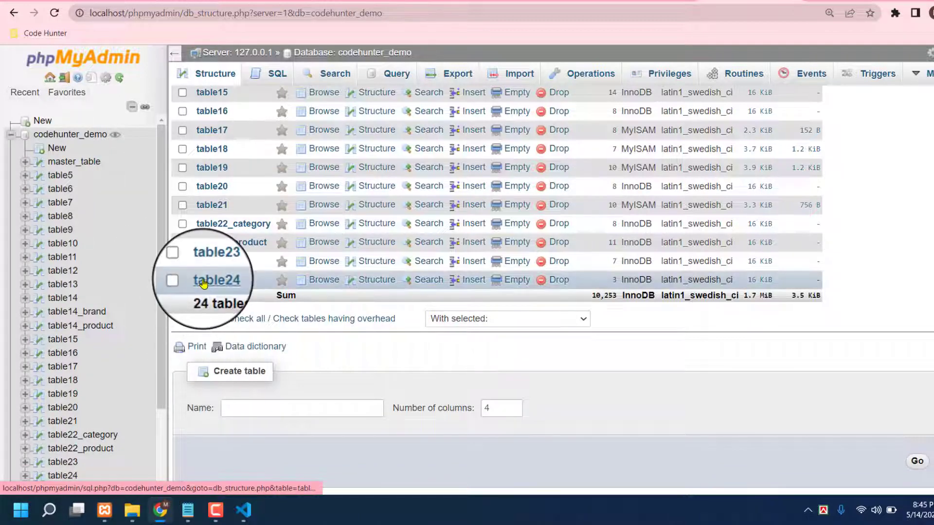
In table24.sql, mark the table24 name on line 28.
{"action": "left_click", "coordinate": [251, 518]}
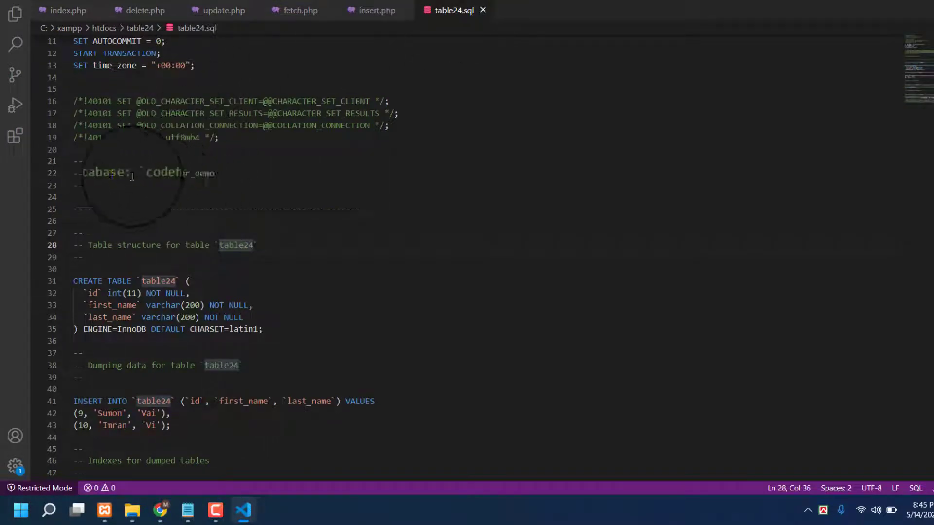
{"action": "left_click", "coordinate": [243, 246]}
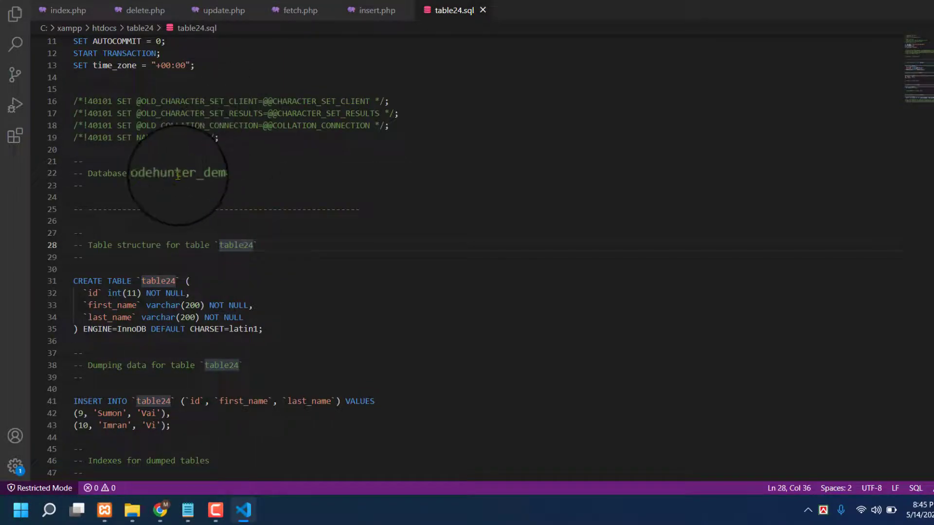
{"action": "left_click", "coordinate": [247, 244]}
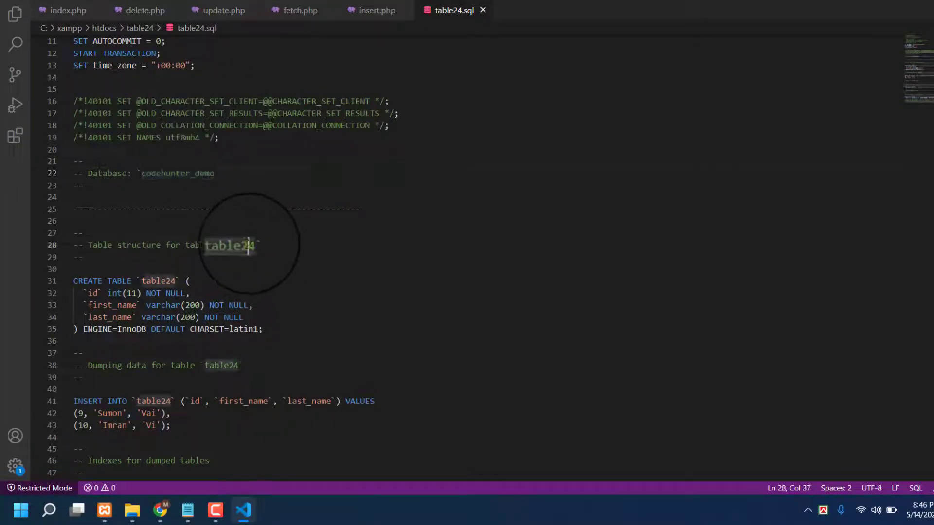
Step through insert.php, fetch.php, update.php, delete.php and index.php, ending at the h1 heading on line 32.
{"action": "left_click", "coordinate": [378, 15]}
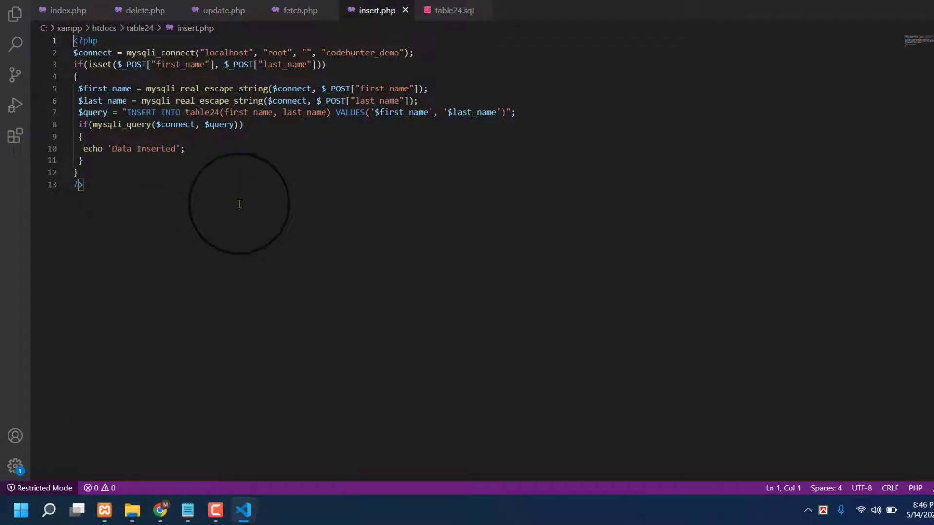
{"action": "left_click", "coordinate": [309, 15]}
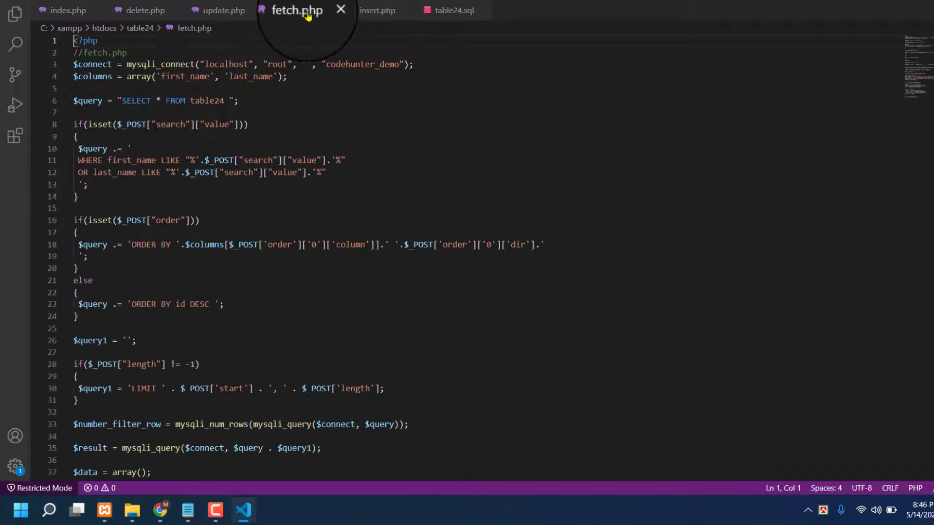
{"action": "left_click", "coordinate": [222, 13]}
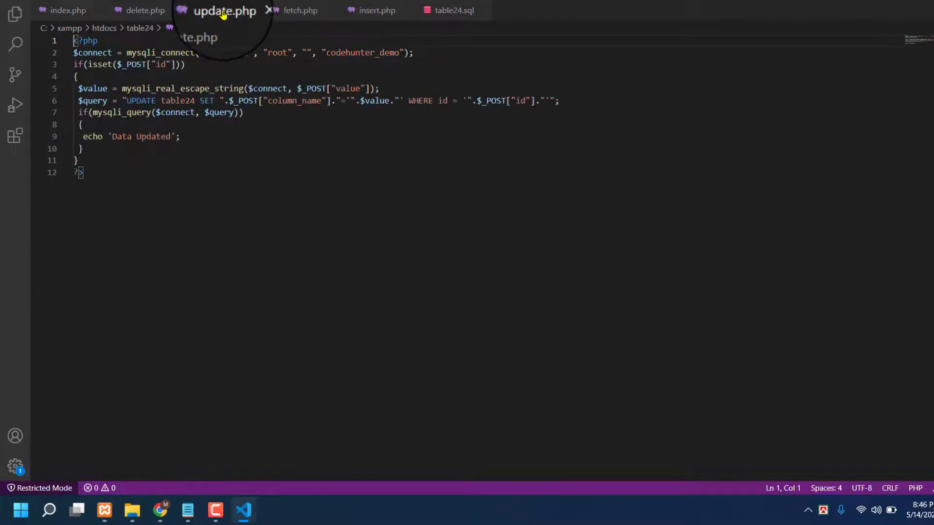
{"action": "left_click", "coordinate": [144, 12]}
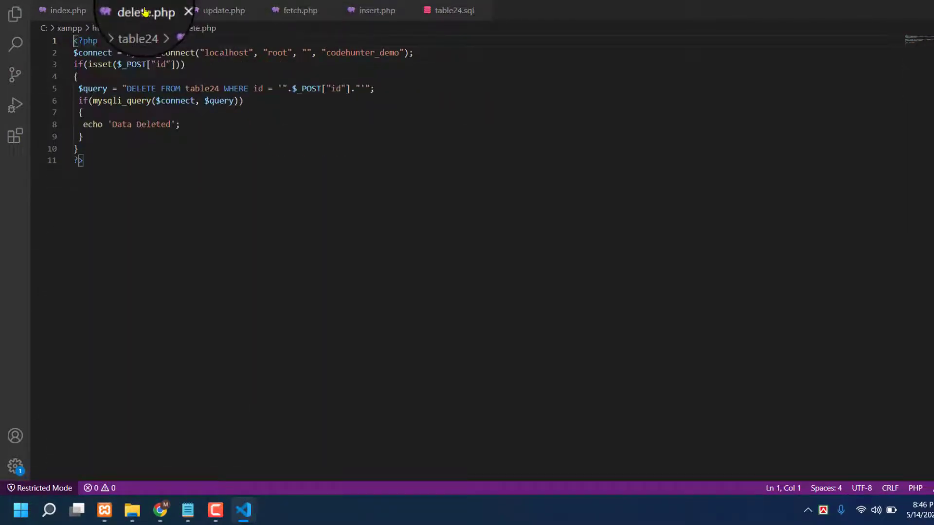
{"action": "left_click", "coordinate": [68, 10]}
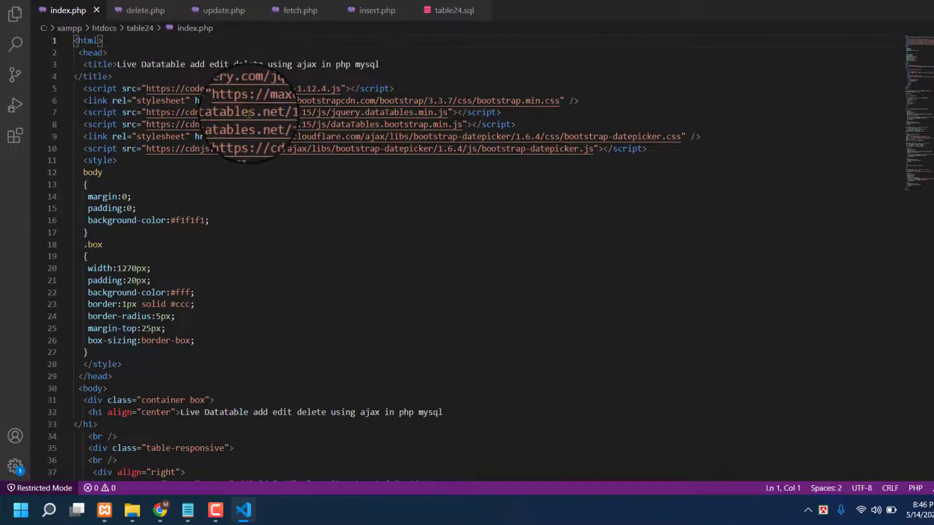
{"action": "scroll", "coordinate": [246, 177], "scroll_direction": "down", "scroll_amount": 2}
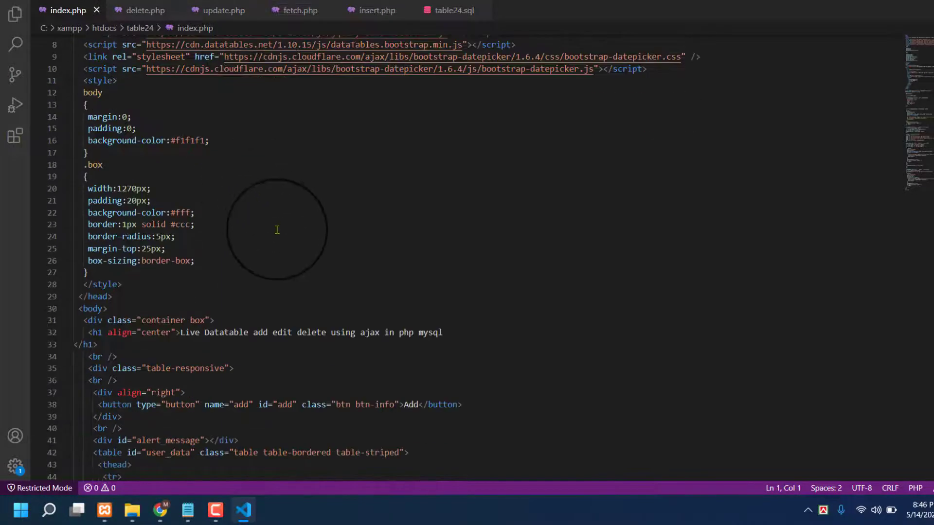
{"action": "scroll", "coordinate": [277, 229], "scroll_direction": "down", "scroll_amount": 2}
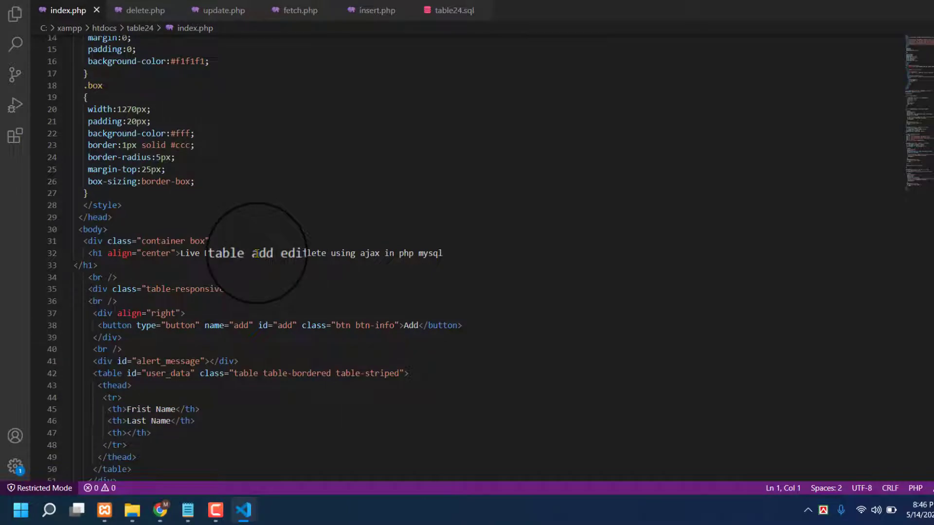
{"action": "scroll", "coordinate": [256, 253], "scroll_direction": "down", "scroll_amount": 1}
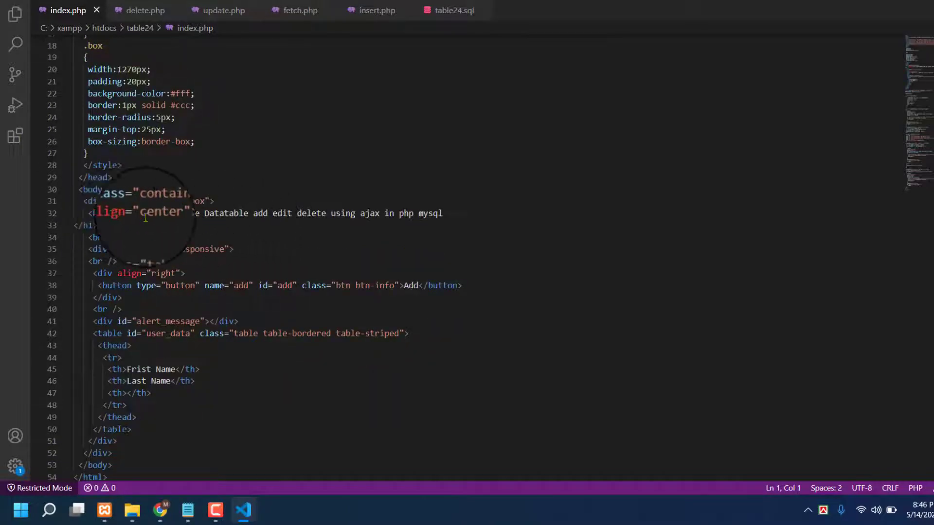
{"action": "left_click", "coordinate": [186, 213]}
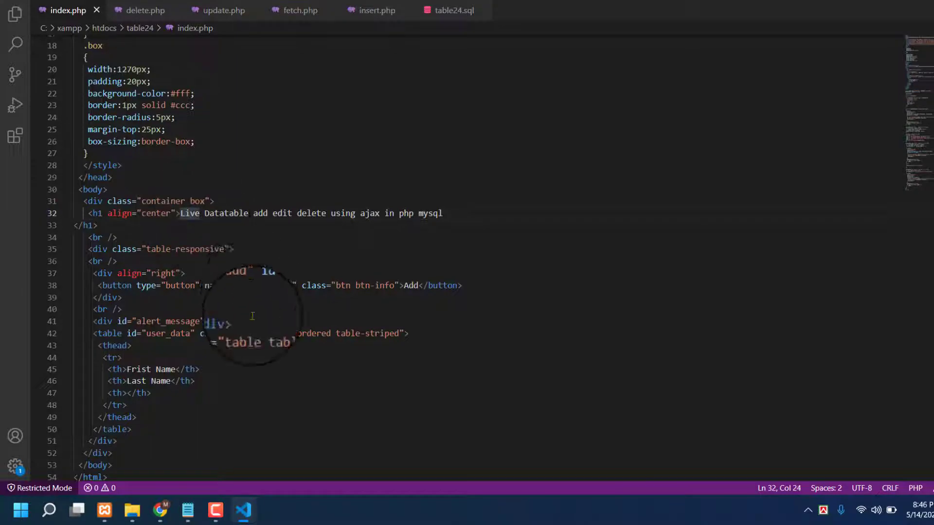
{"action": "left_click", "coordinate": [160, 510]}
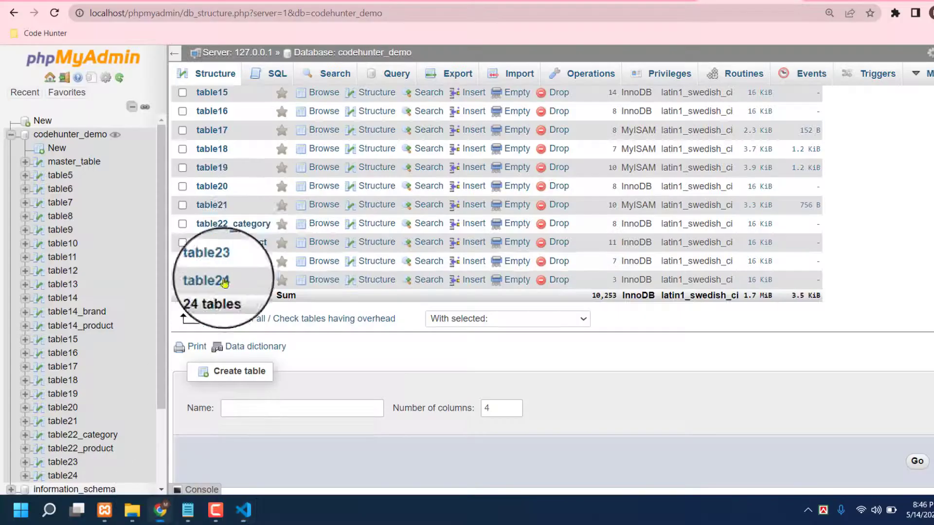
Load localhost/table24 and select the Live Datatable page heading.
{"action": "left_click", "coordinate": [131, 12]}
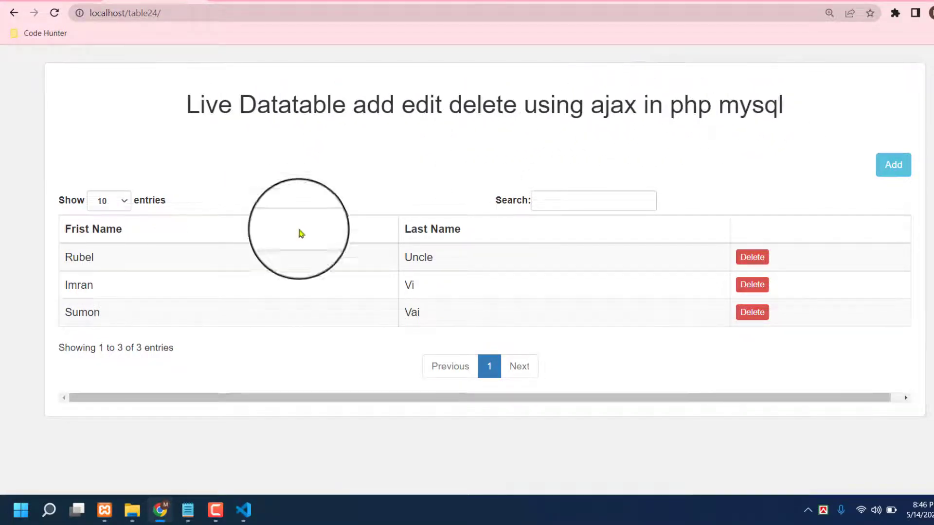
{"action": "left_click_drag", "start_coordinate": [187, 104], "coordinate": [703, 102]}
{"action": "left_click", "coordinate": [296, 359]}
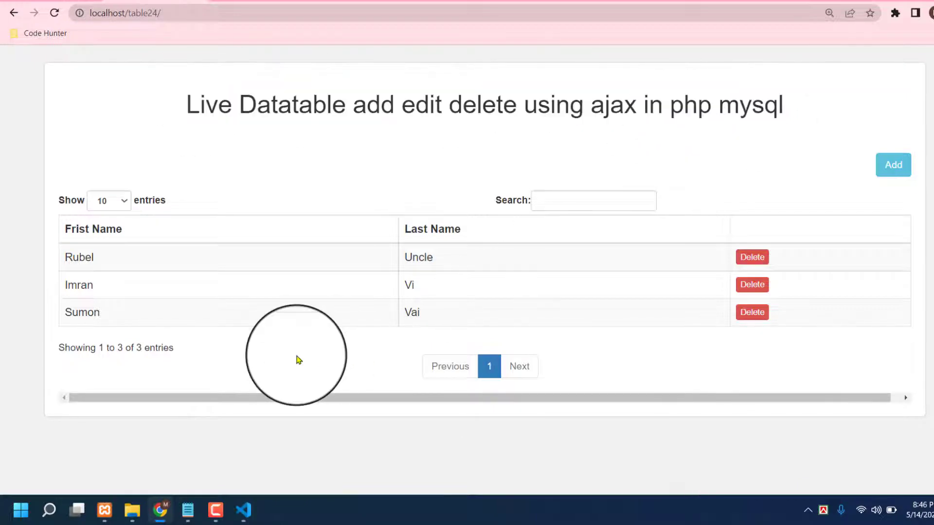
{"action": "left_click", "coordinate": [243, 510]}
Delete 'Live' from the line 32 h1 heading in index.php and save the file.
{"action": "left_click", "coordinate": [188, 214]}
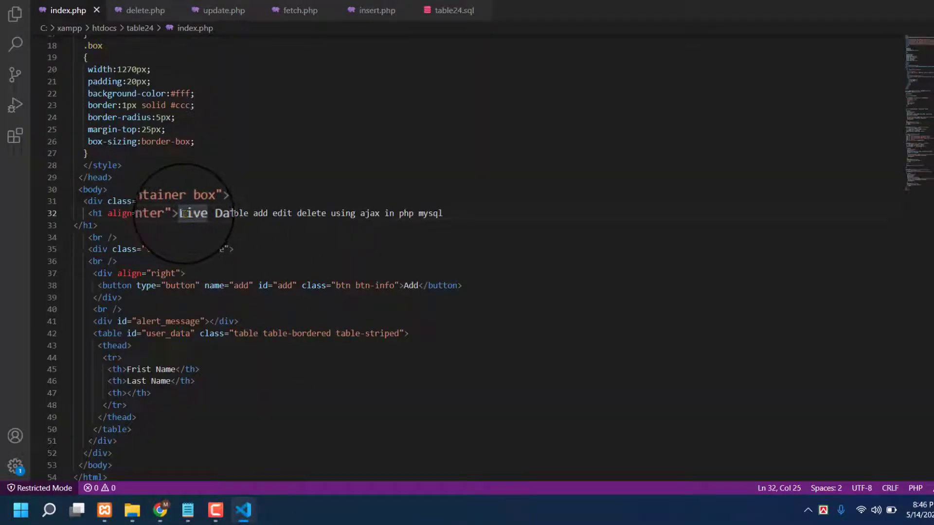
{"action": "left_click_drag", "start_coordinate": [181, 212], "coordinate": [213, 210]}
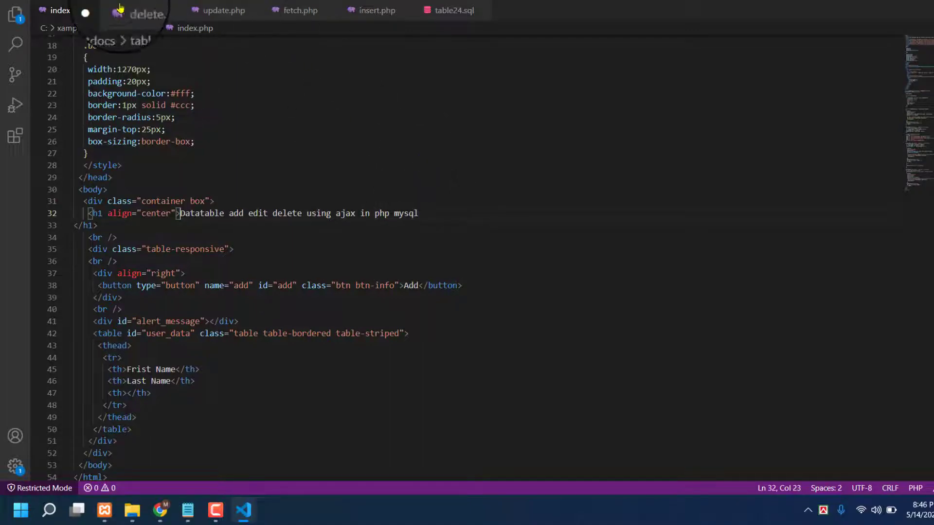
{"action": "left_click", "coordinate": [29, 5]}
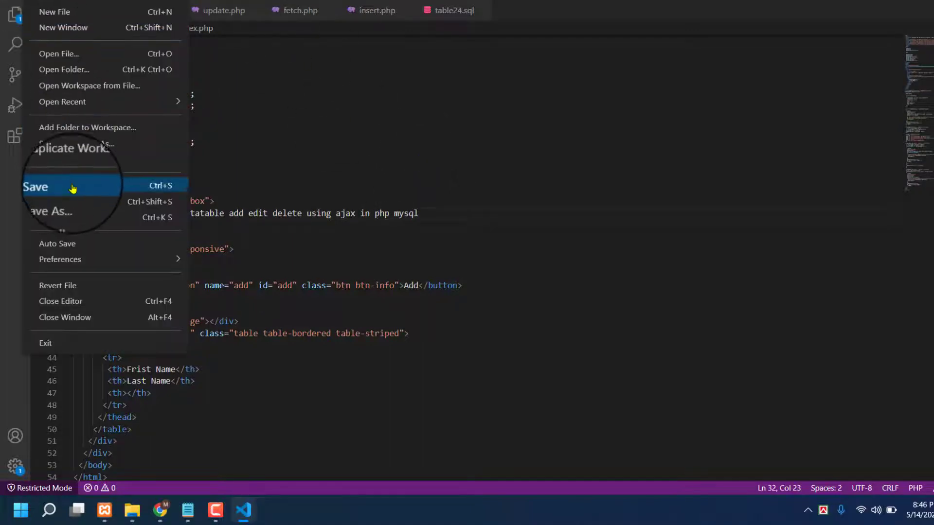
{"action": "left_click", "coordinate": [73, 187]}
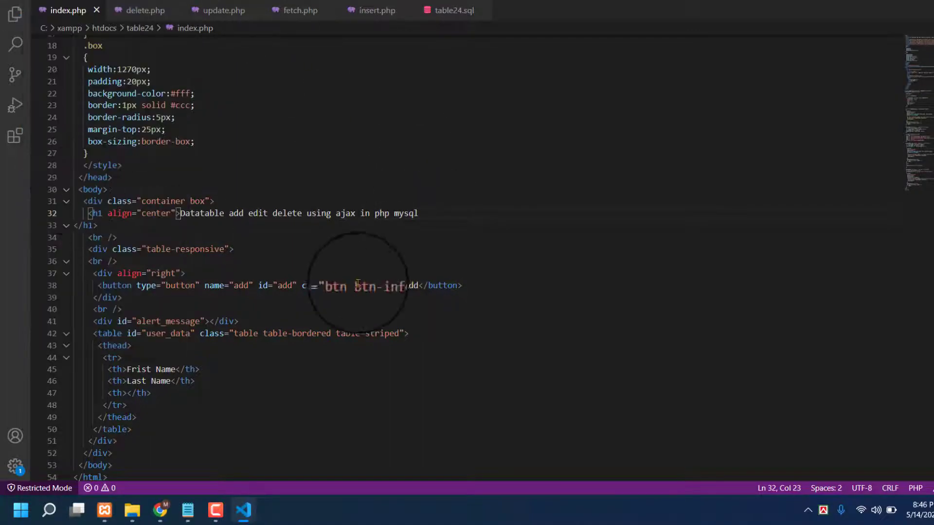
{"action": "left_click", "coordinate": [160, 510]}
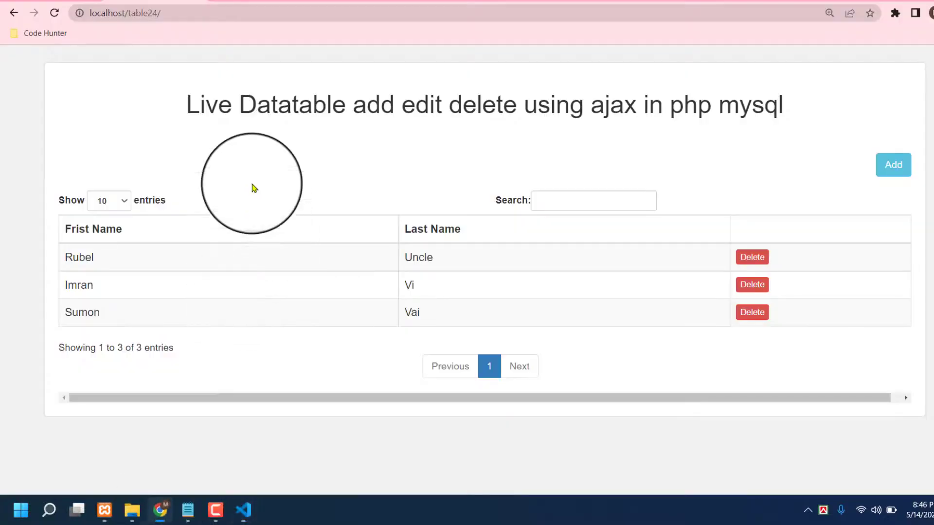
Reload localhost/table24 so the heading reads 'Datatable add edit delete using ajax in php mysql'.
{"action": "left_click", "coordinate": [55, 14]}
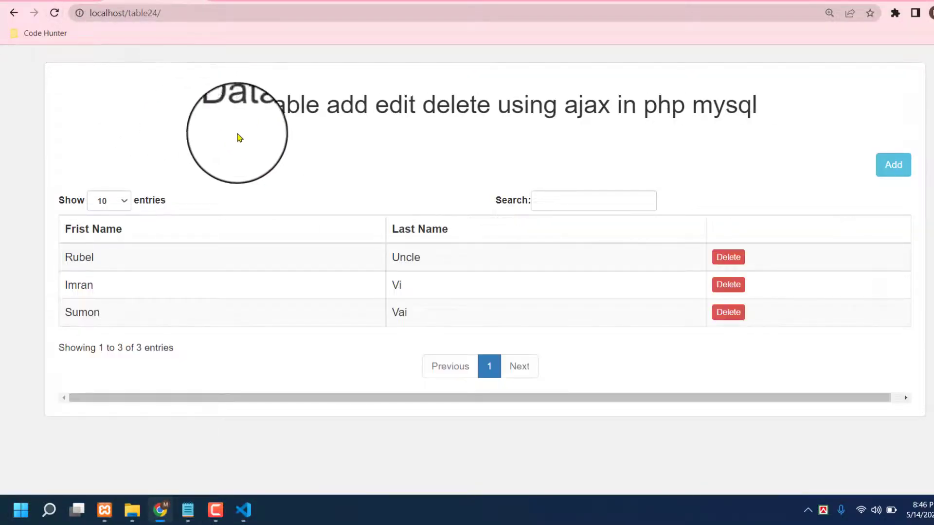